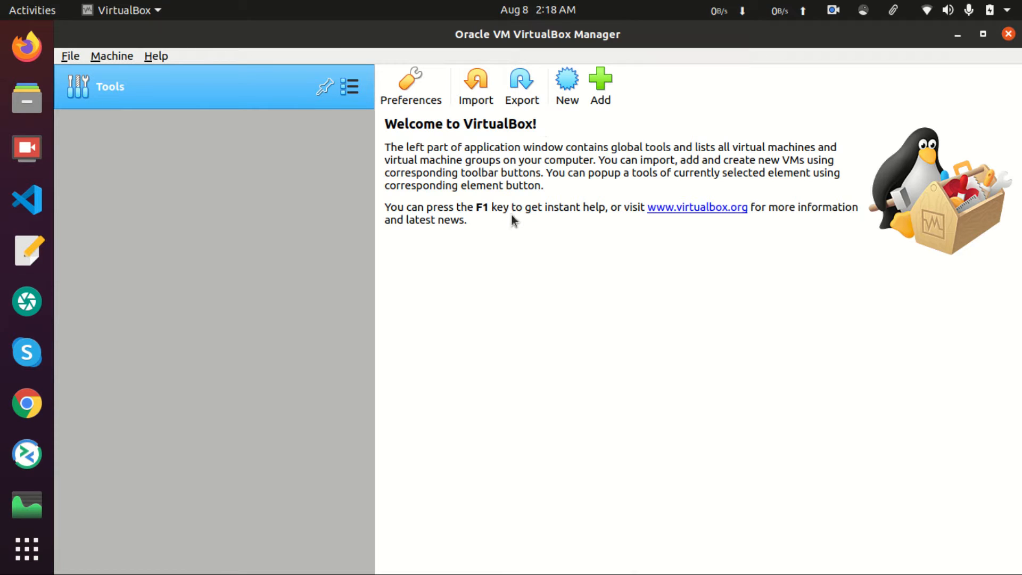
# Create a new VM named windows10, type Microsoft Windows, version Windows 10 (64-bit)
pyautogui.click(566, 105)
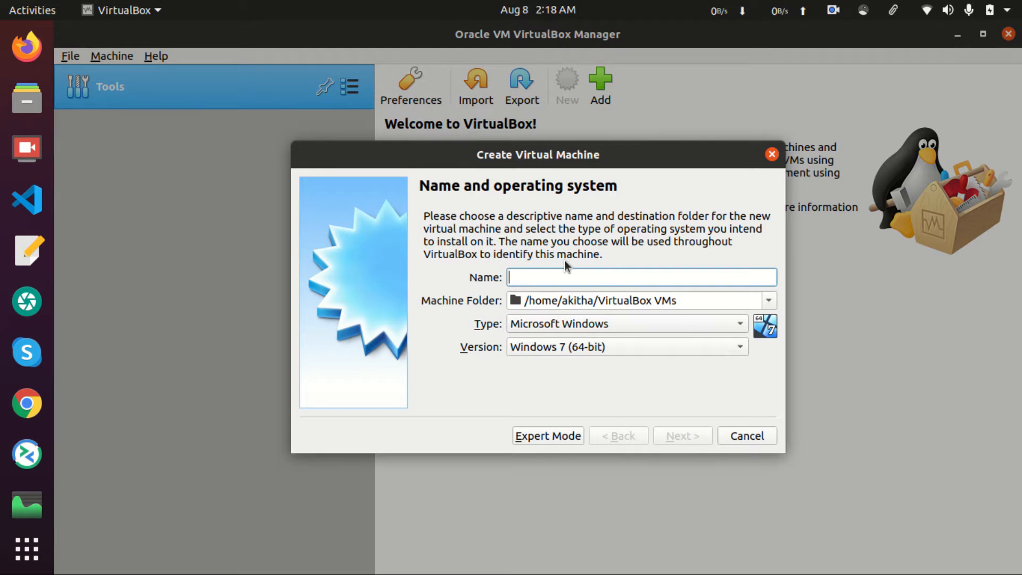
pyautogui.write('windows10')
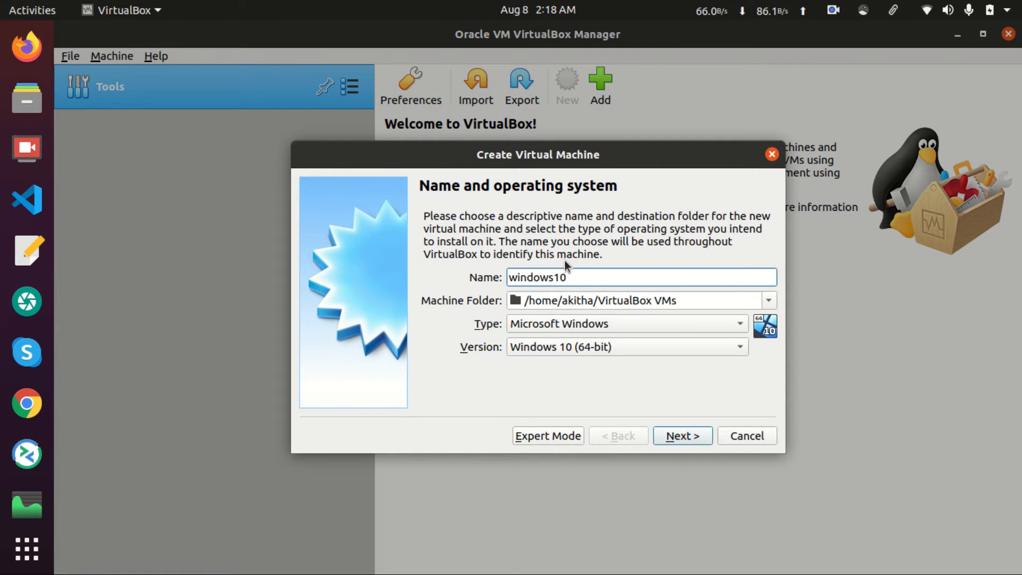
pyautogui.click(573, 328)
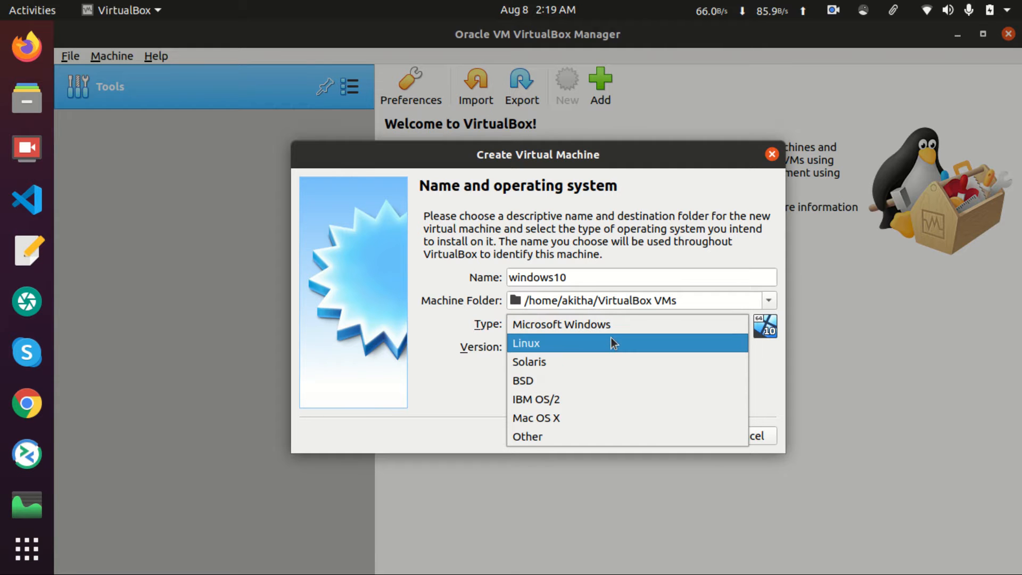
pyautogui.click(627, 325)
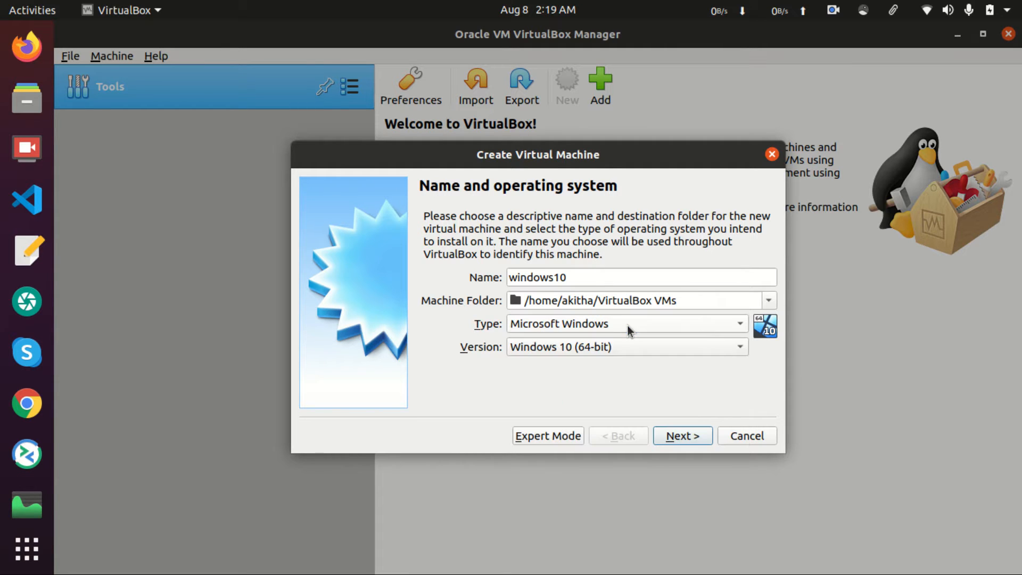
pyautogui.click(626, 348)
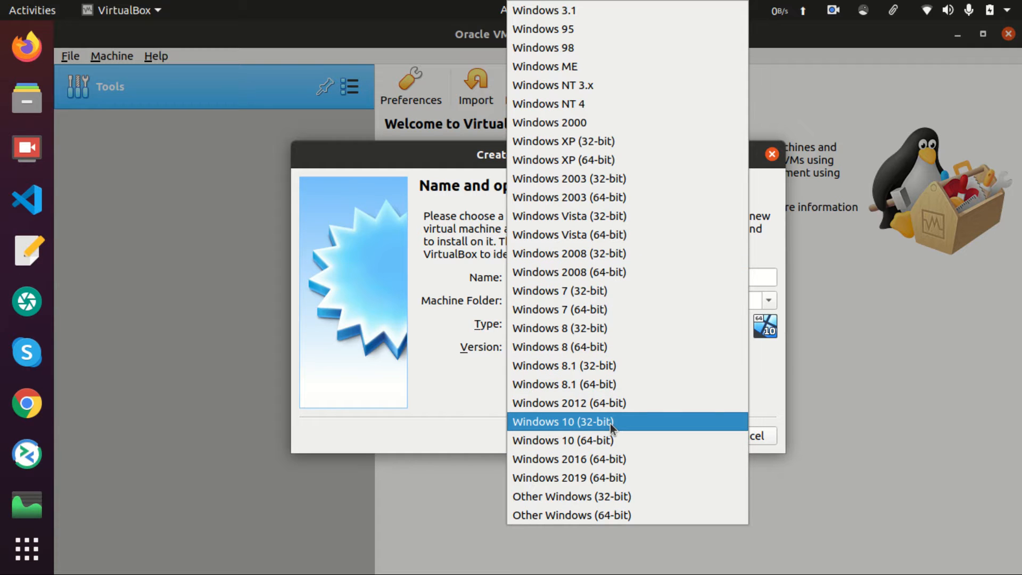
pyautogui.click(611, 439)
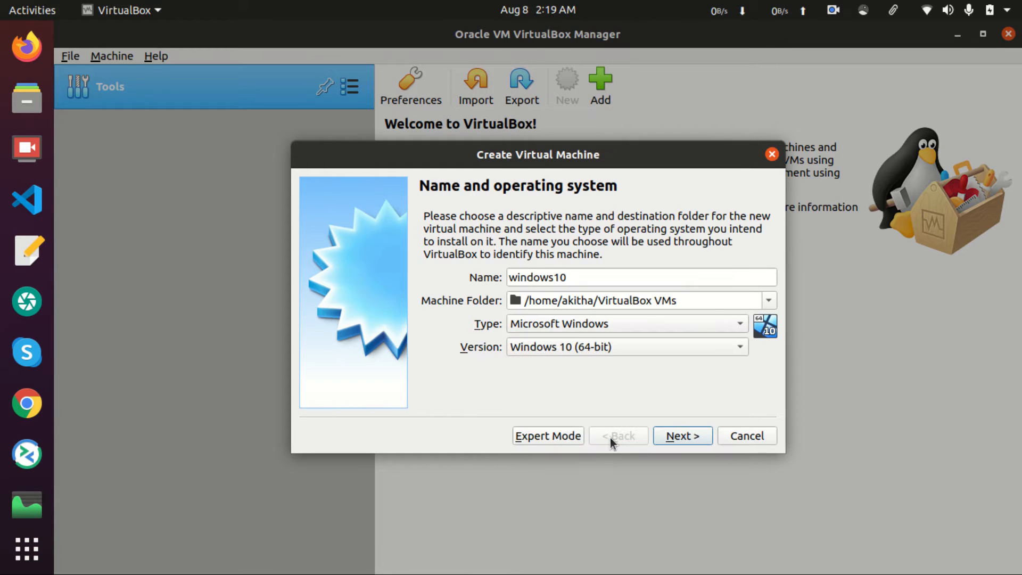
pyautogui.click(602, 347)
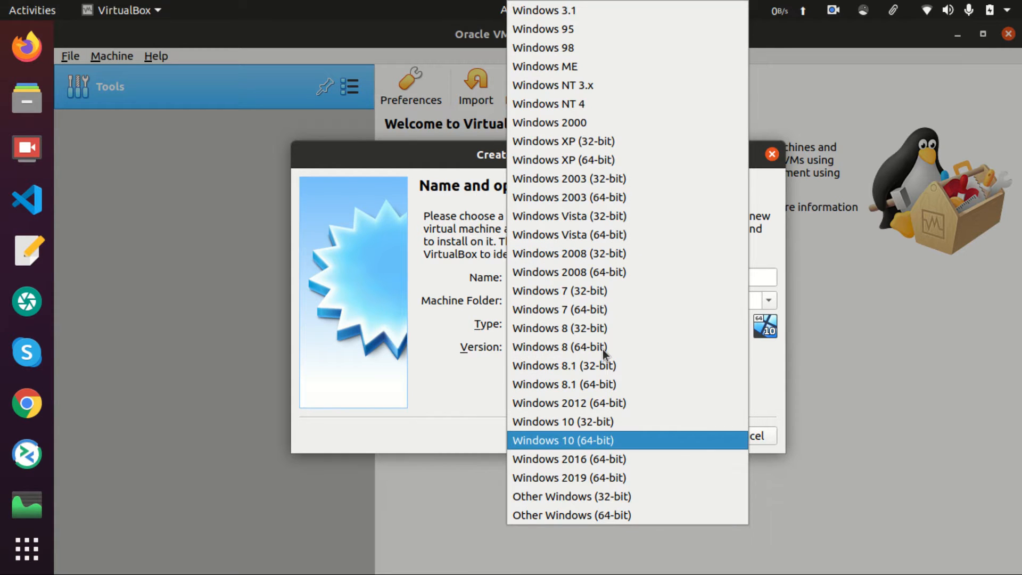
pyautogui.click(609, 440)
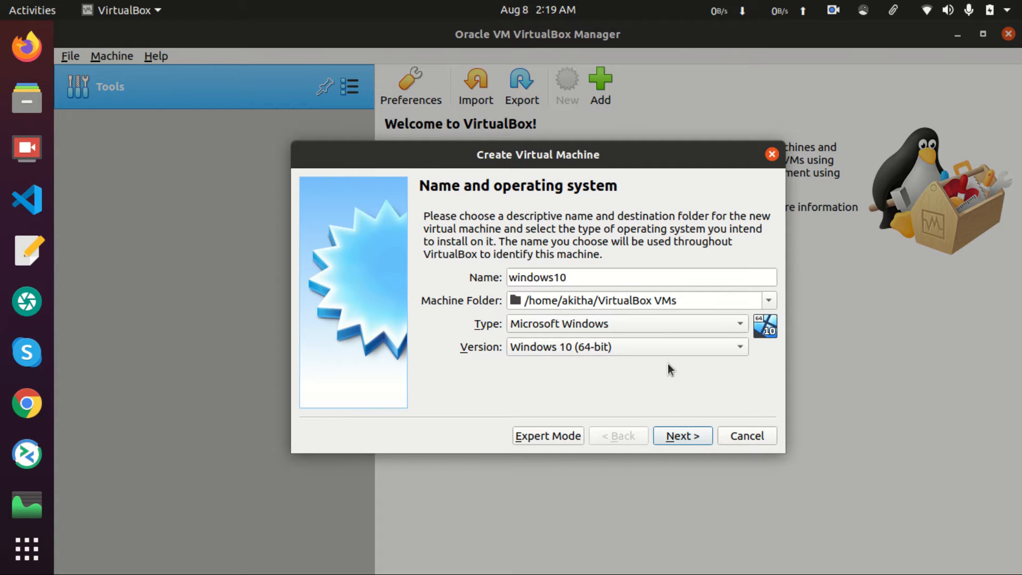
pyautogui.click(682, 440)
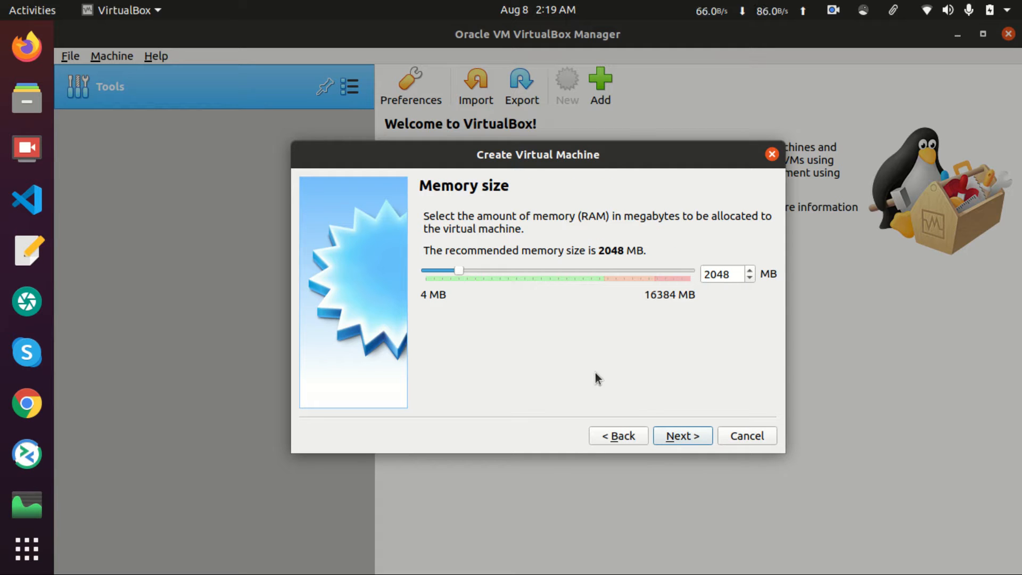
# Change the memory size from 2048 MB to 4096 MB
pyautogui.moveTo(738, 278); pyautogui.dragTo(685, 278)
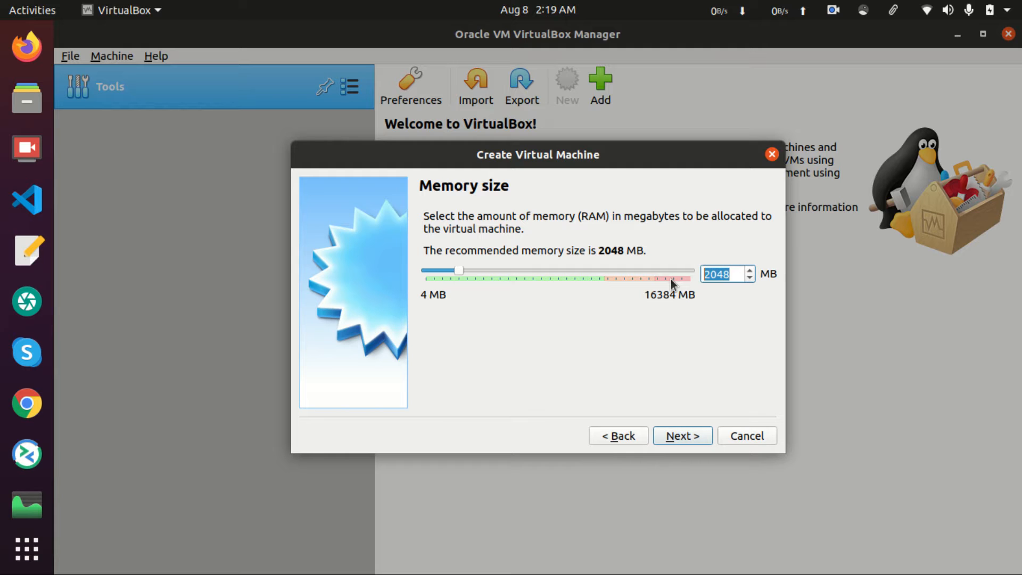
pyautogui.write('40')
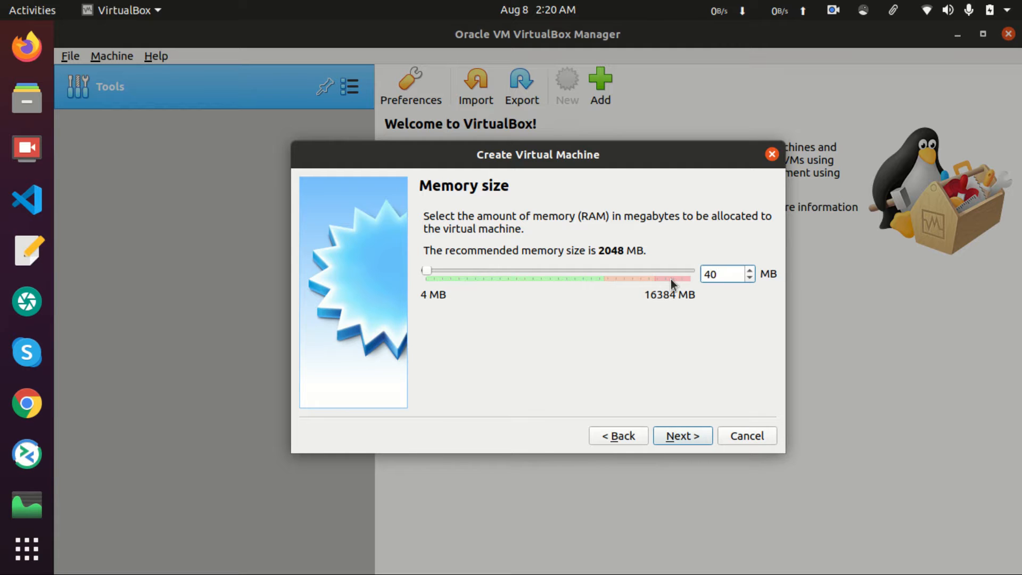
pyautogui.write('96')
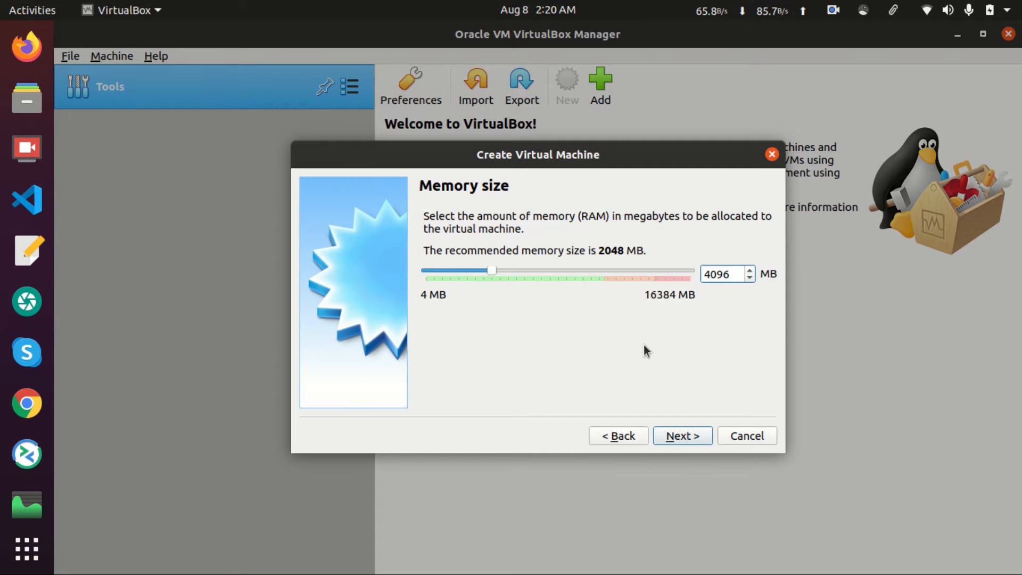
pyautogui.click(689, 435)
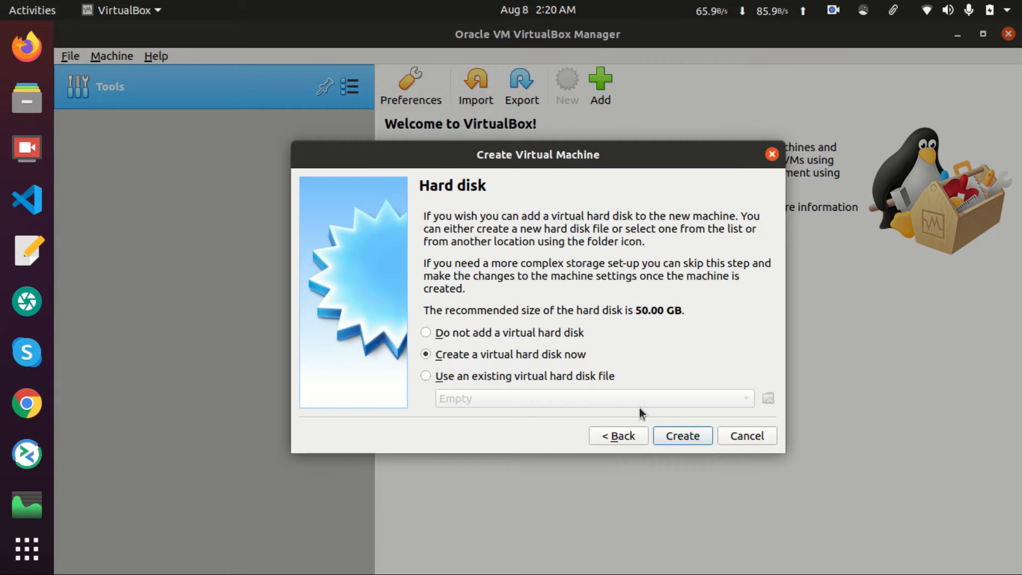
# Create a dynamically allocated 50.00 GB VDI hard disk for the windows10 machine
pyautogui.click(679, 436)
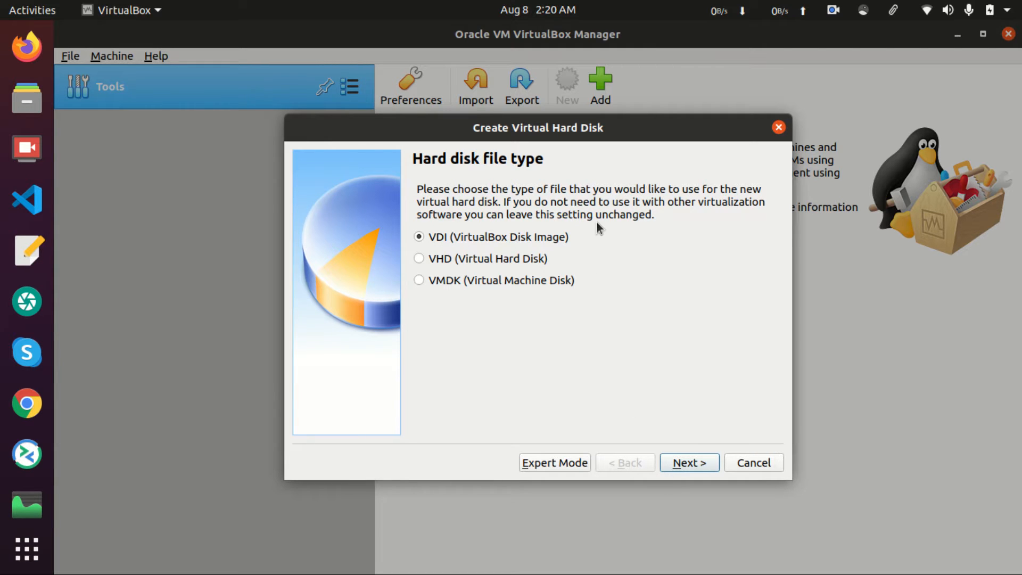
pyautogui.click(692, 465)
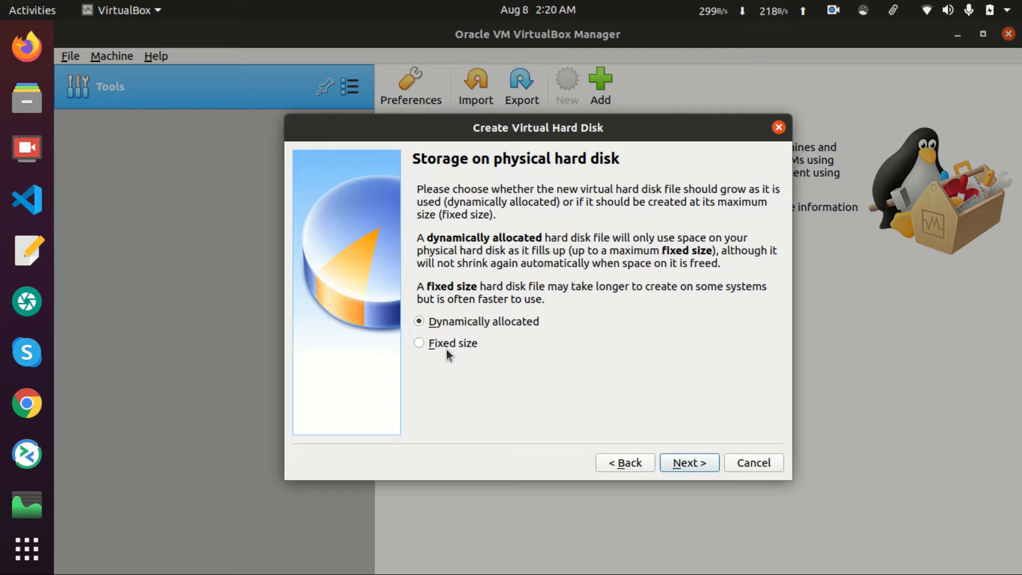
pyautogui.click(687, 463)
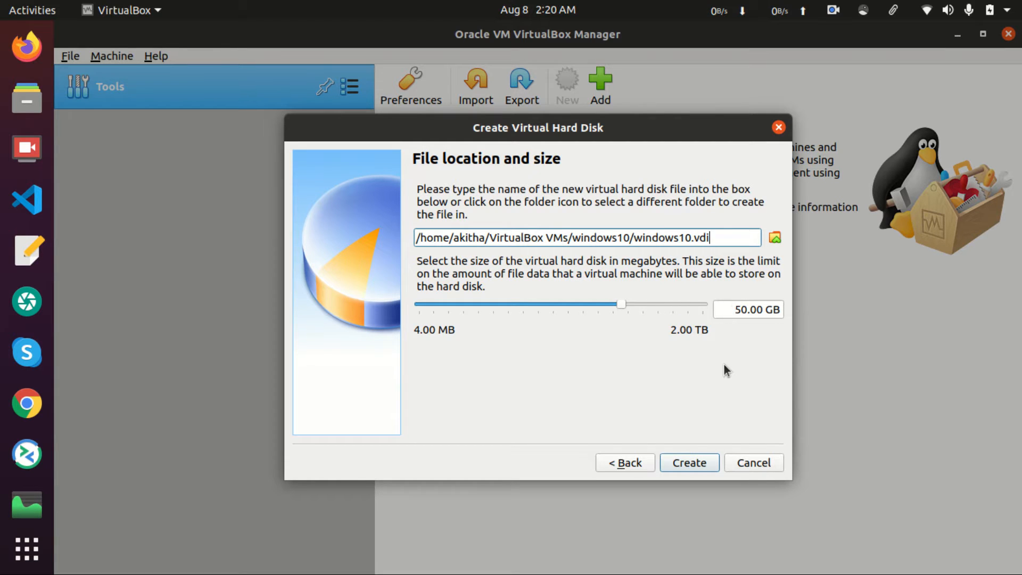
pyautogui.click(685, 462)
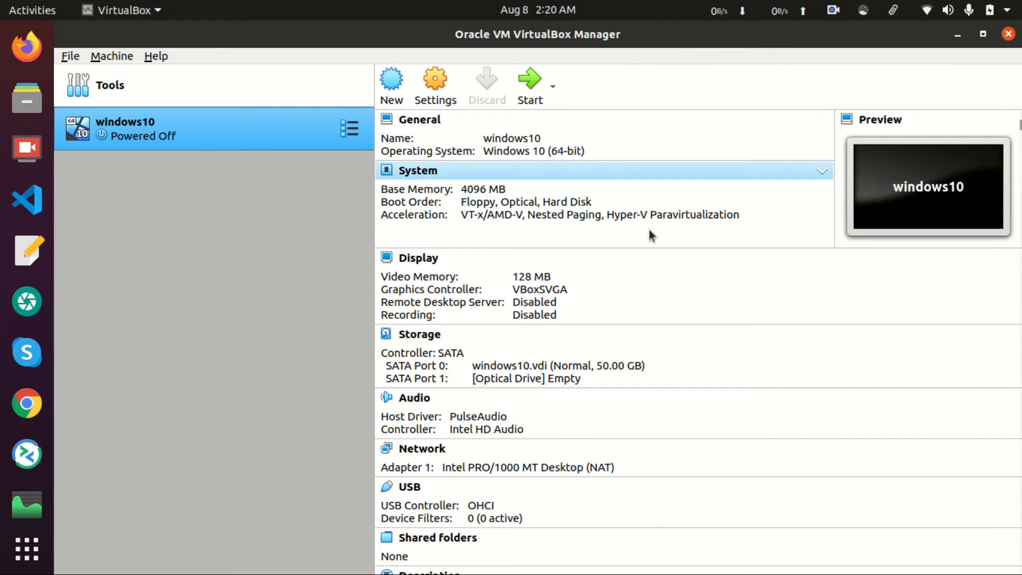
# In windows10's Storage settings, add an optical drive to Controller: SATA
pyautogui.click(440, 101)
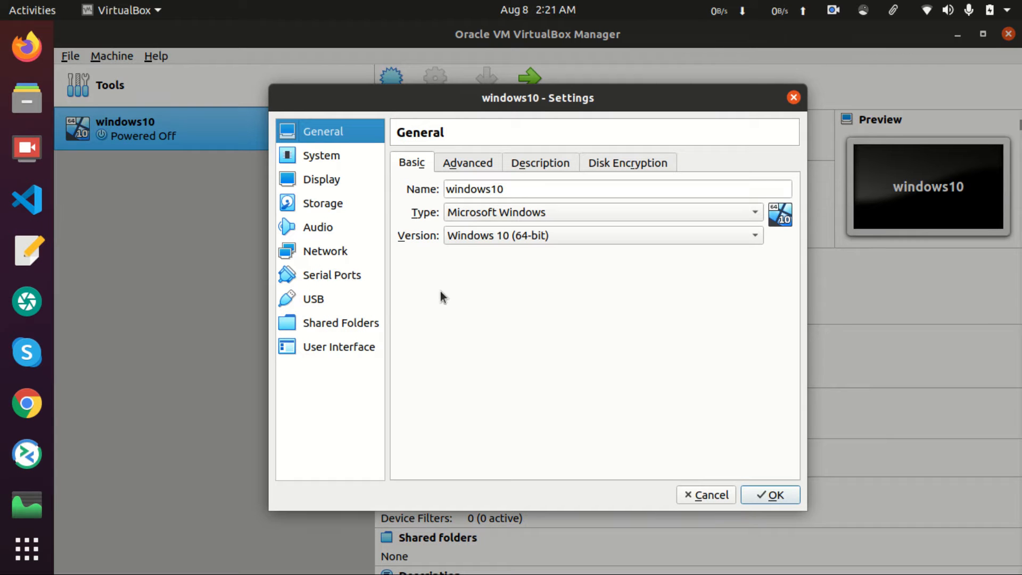
pyautogui.click(321, 207)
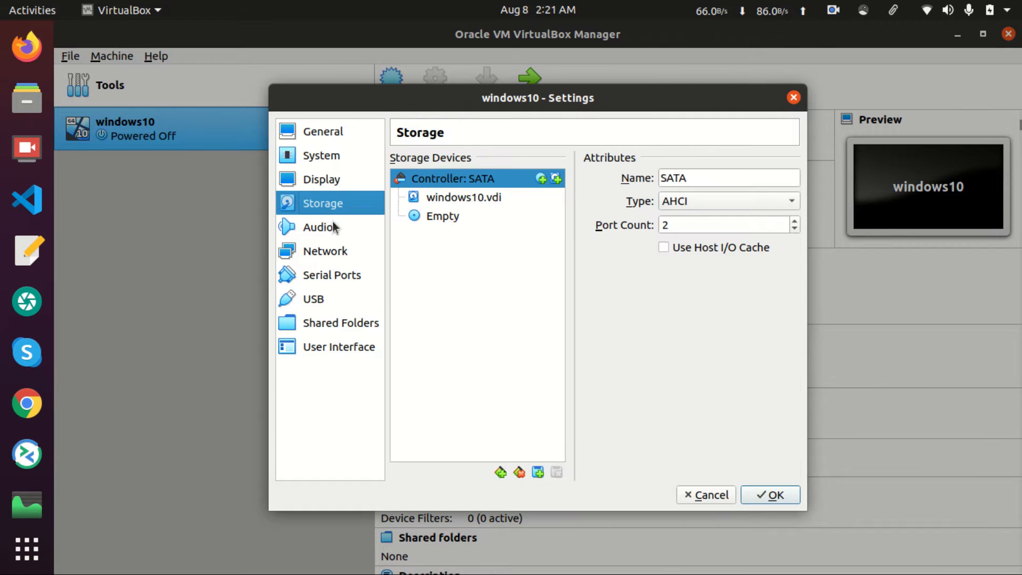
pyautogui.click(463, 215)
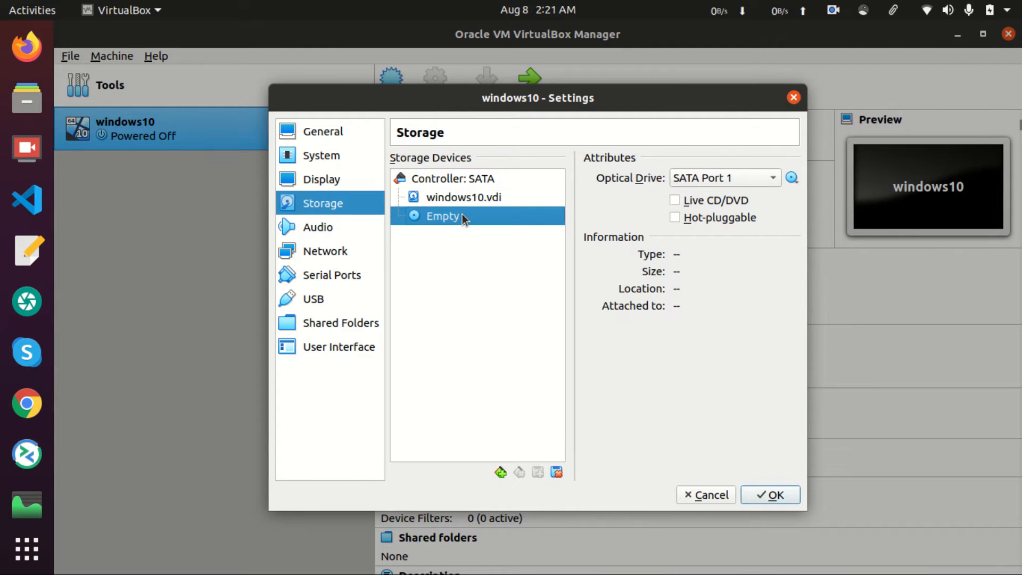
pyautogui.click(493, 186)
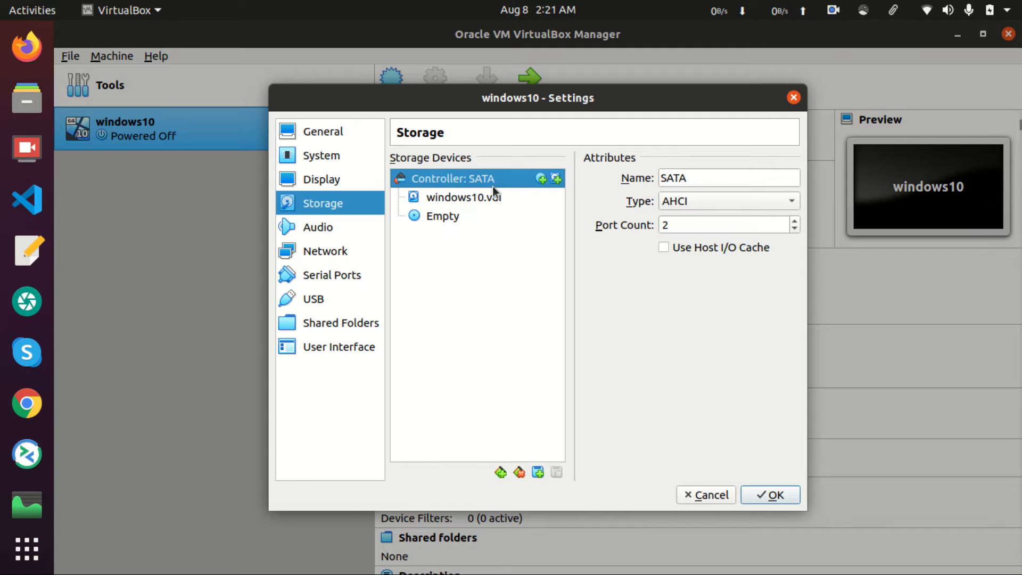
pyautogui.click(541, 180)
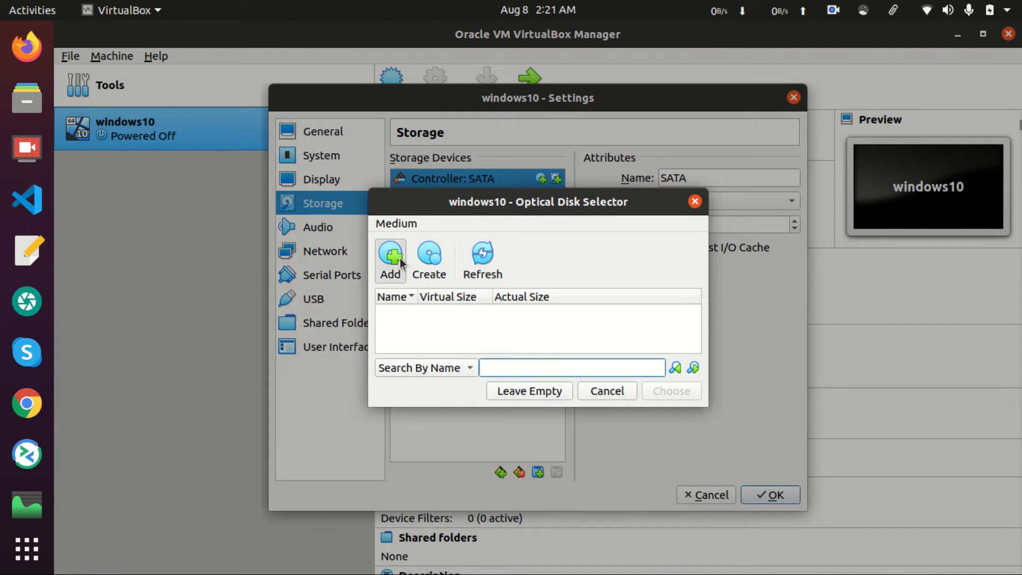
# Add the Windows10_InsiderPreview_EnterpriseVL_x64 ISO from the windows10 folder to the disk list
pyautogui.click(401, 258)
pyautogui.click(362, 158)
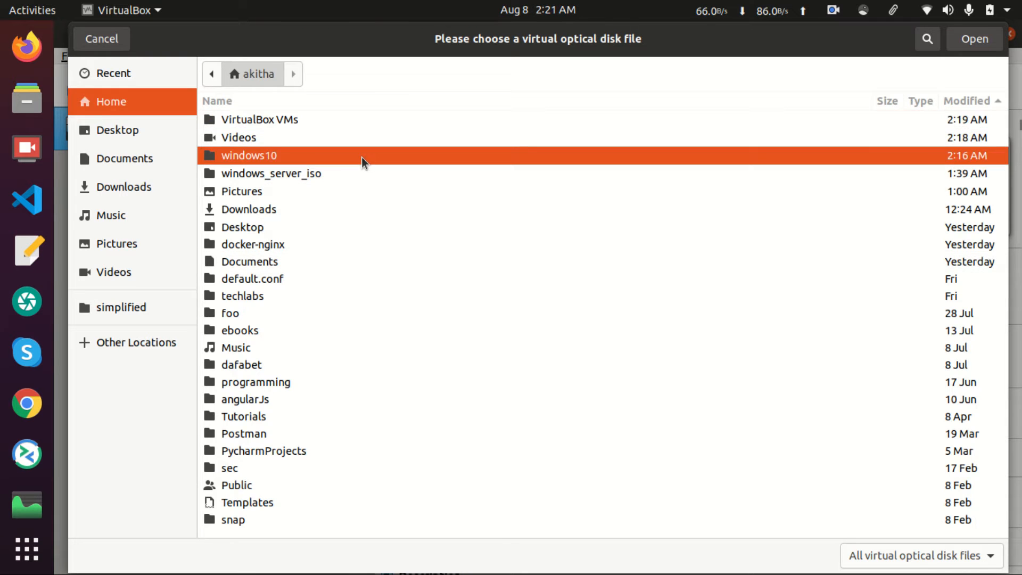
pyautogui.doubleClick(362, 157)
pyautogui.moveTo(456, 125); pyautogui.dragTo(472, 126)
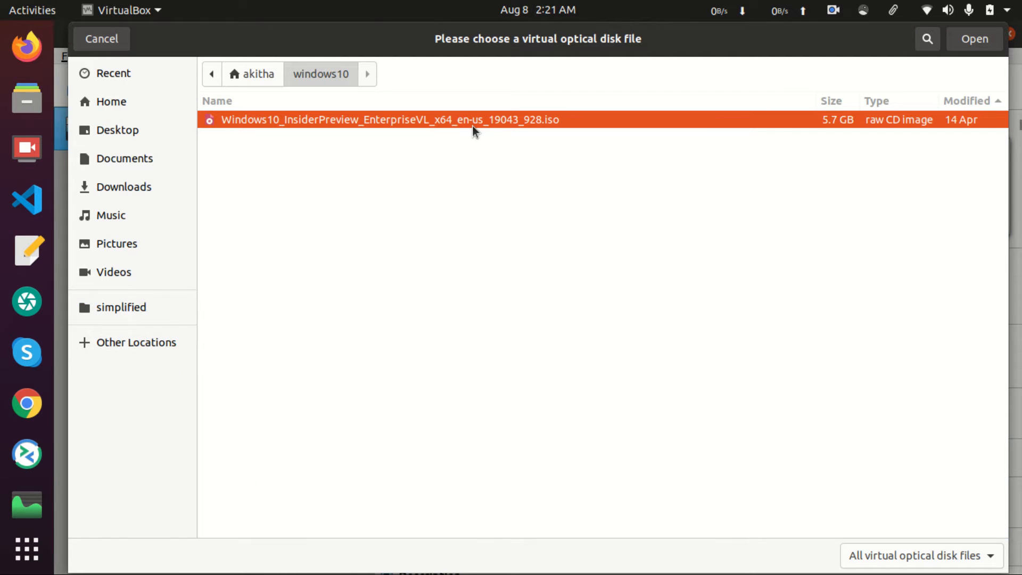
pyautogui.doubleClick(532, 126)
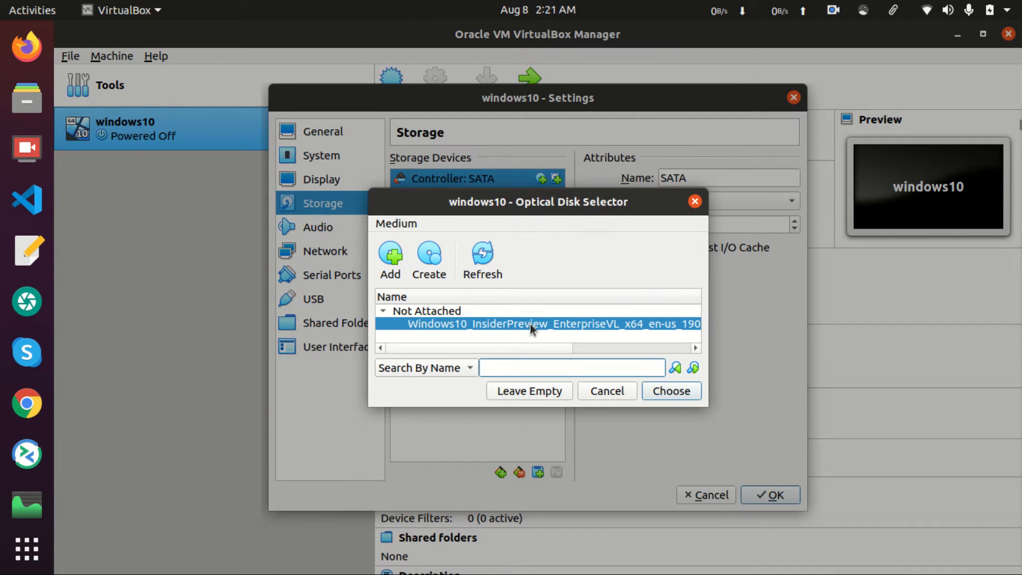
# Attach the chosen Windows 10 ISO and remove the unused empty optical drive
pyautogui.click(679, 395)
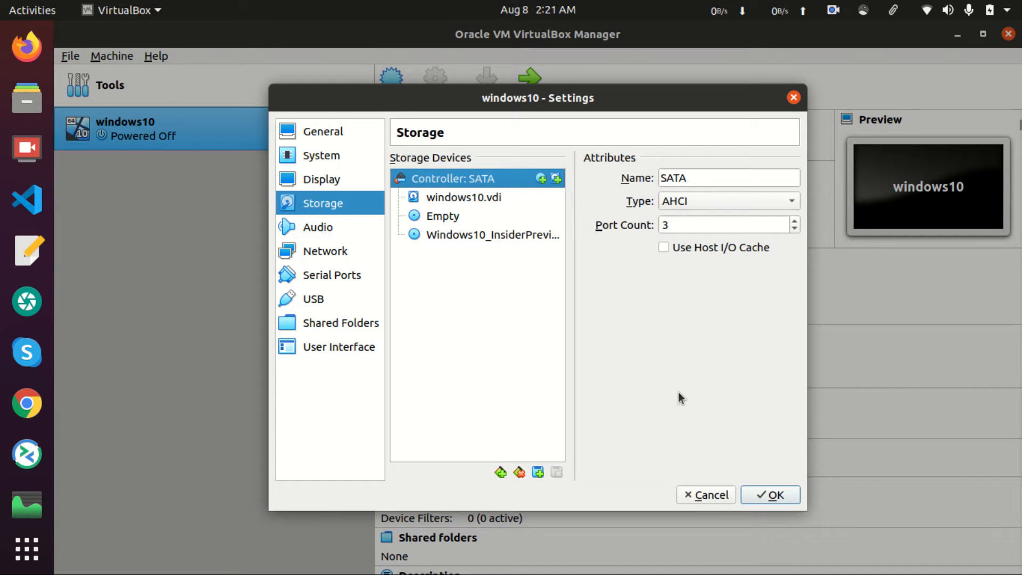
pyautogui.click(503, 221)
pyautogui.click(556, 473)
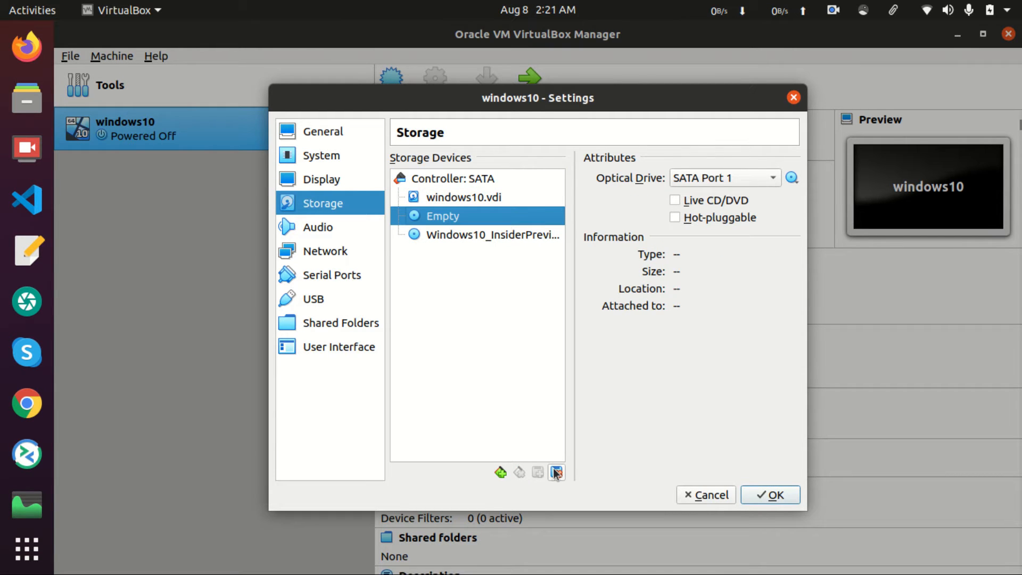
pyautogui.click(466, 197)
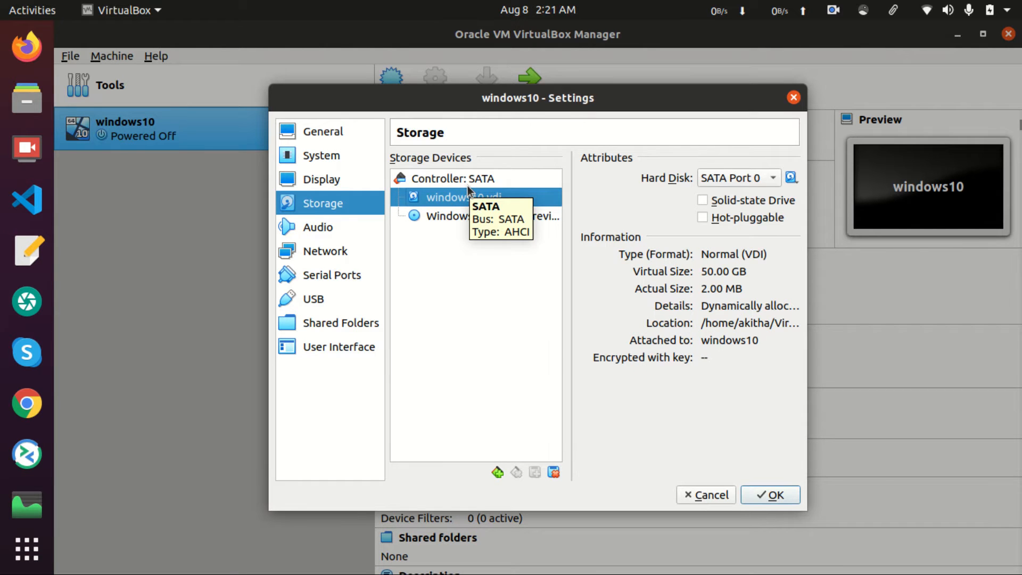
pyautogui.click(442, 218)
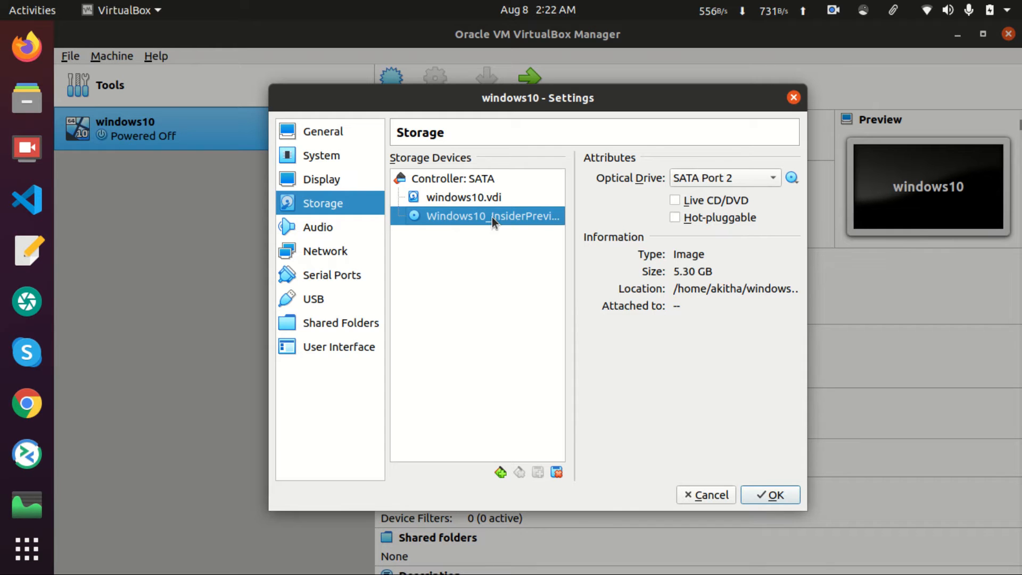
# Move the ISO drive to SATA Port 1 and the hard disk to SATA Port 2
pyautogui.click(726, 182)
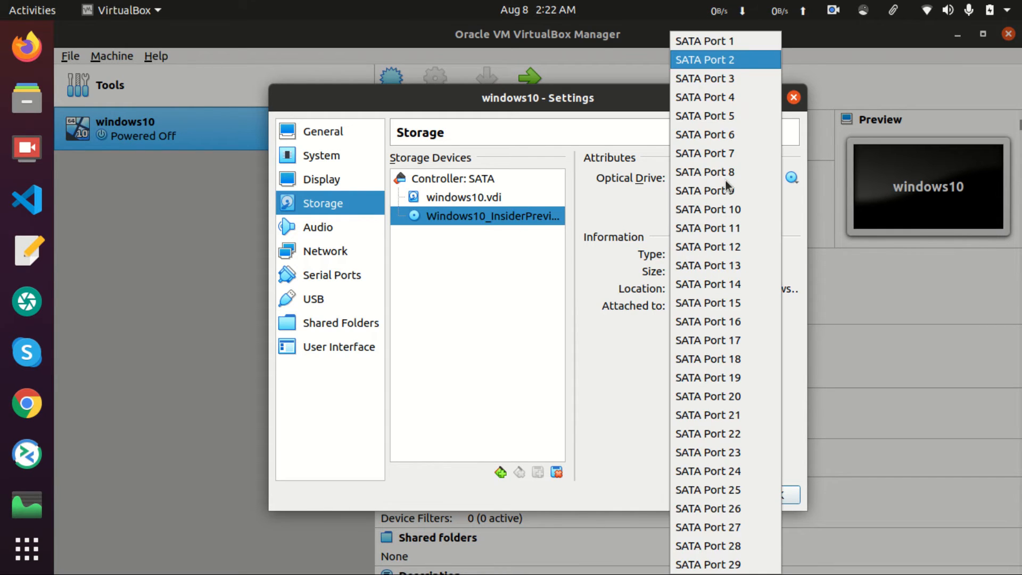
pyautogui.click(725, 47)
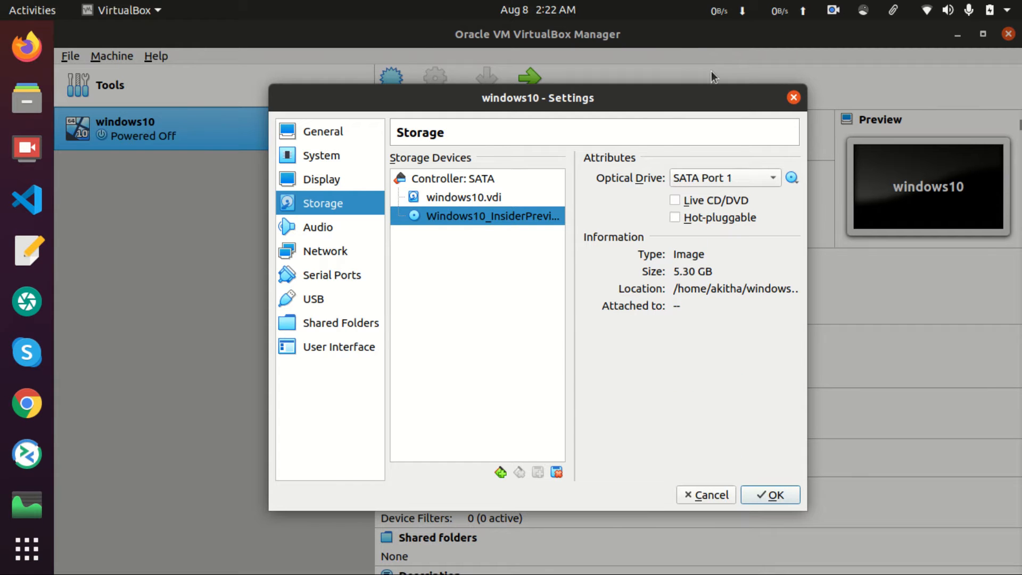
pyautogui.click(506, 197)
pyautogui.click(735, 180)
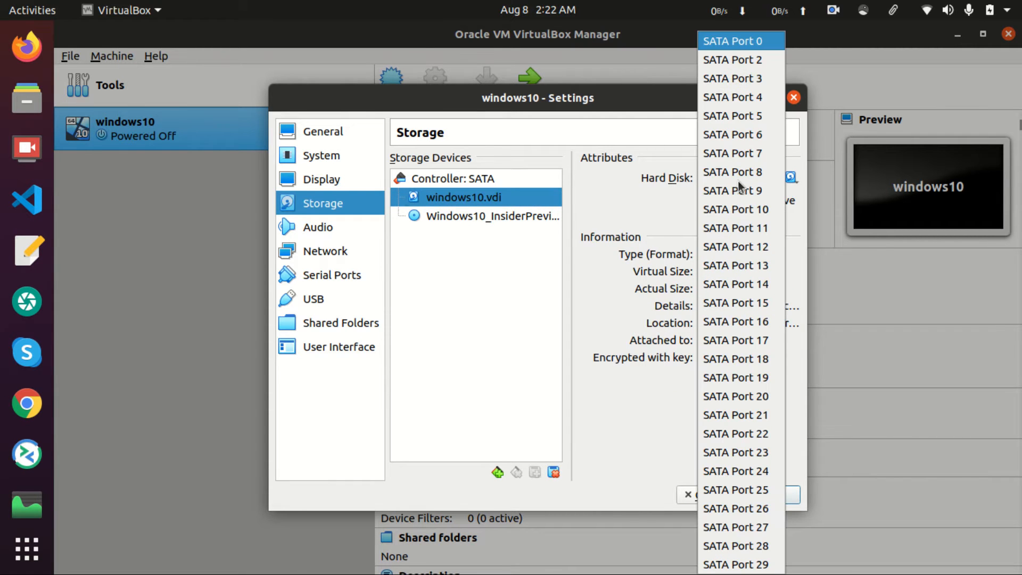
pyautogui.click(736, 62)
# Put the installer image on SATA Port 0 and windows10.vdi on SATA Port 1, then save
pyautogui.click(462, 200)
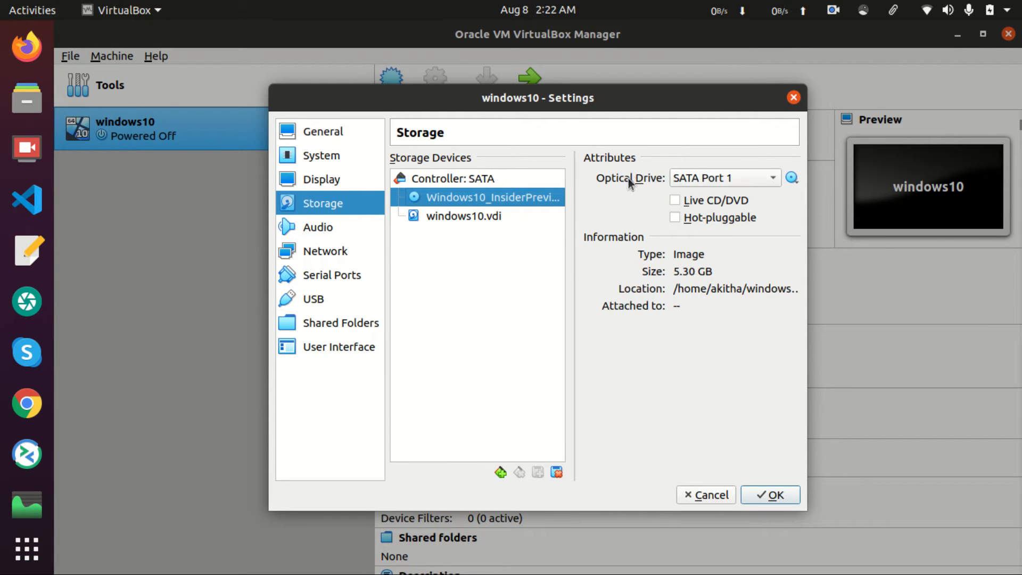
pyautogui.click(703, 178)
pyautogui.click(729, 42)
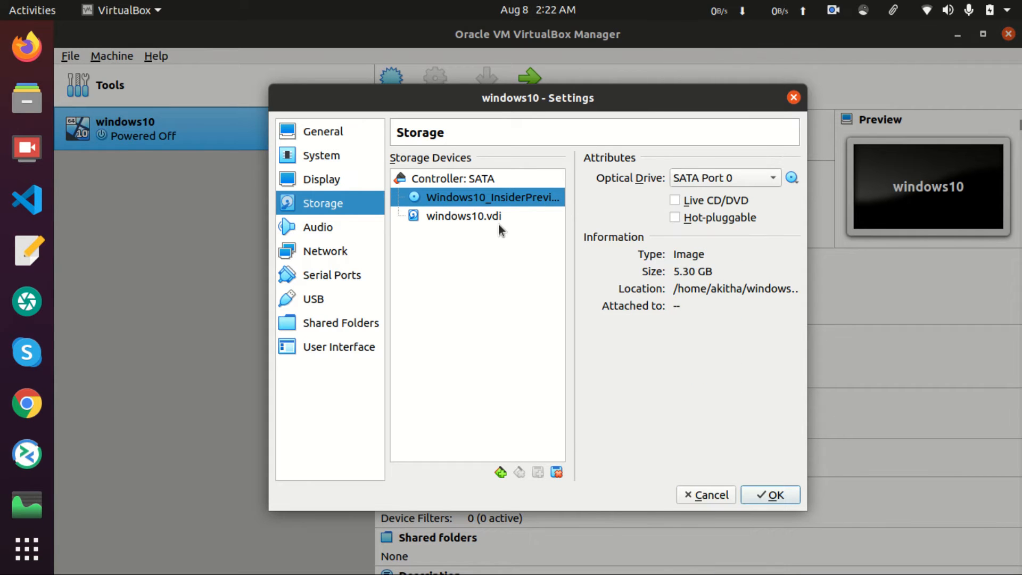
pyautogui.click(511, 215)
pyautogui.click(729, 178)
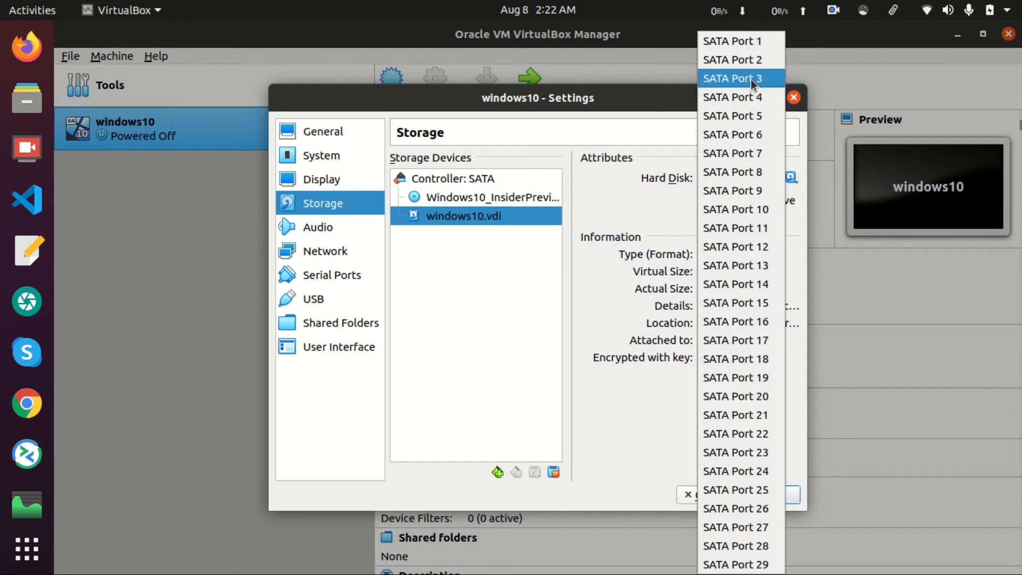
pyautogui.click(744, 43)
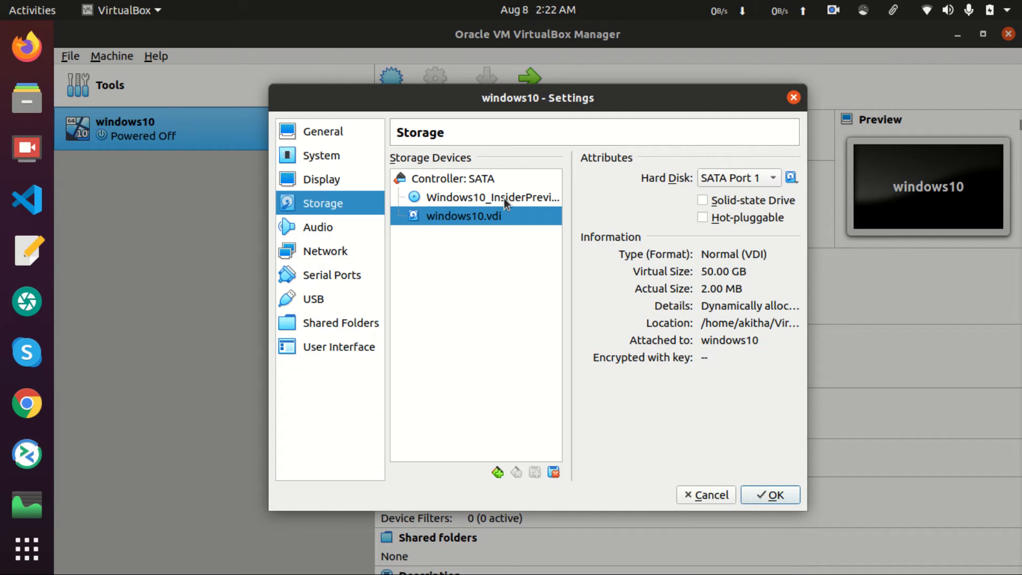
pyautogui.click(488, 198)
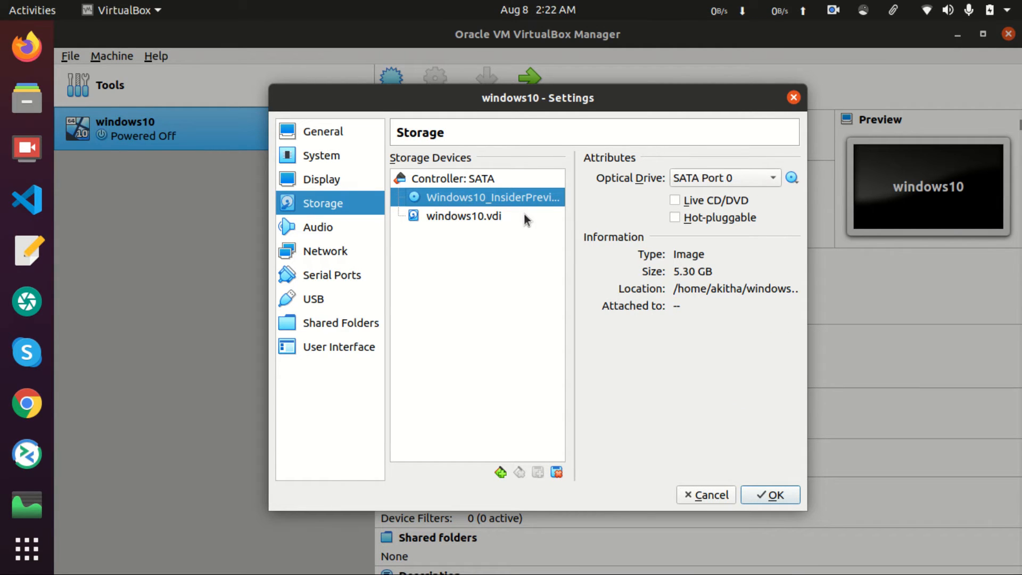
pyautogui.click(770, 491)
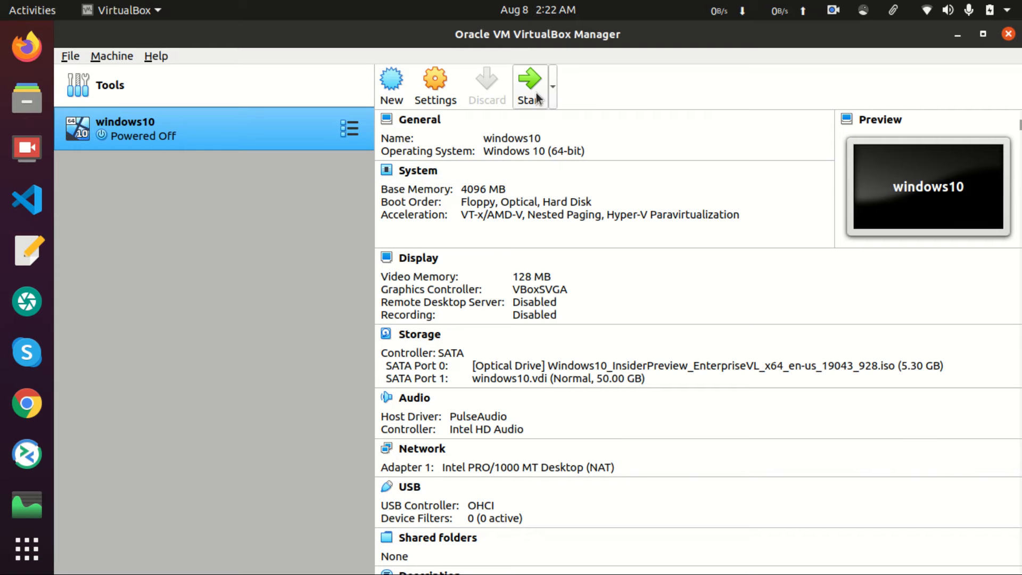
# Start the windows10 VM, dismiss the keyboard auto-capture notice and maximize its window
pyautogui.click(537, 96)
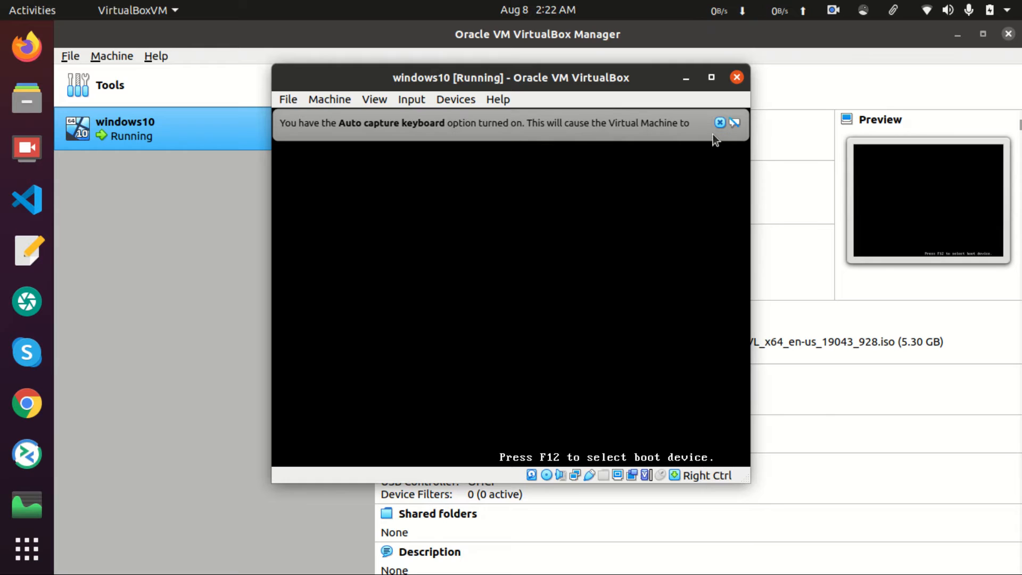
pyautogui.click(720, 123)
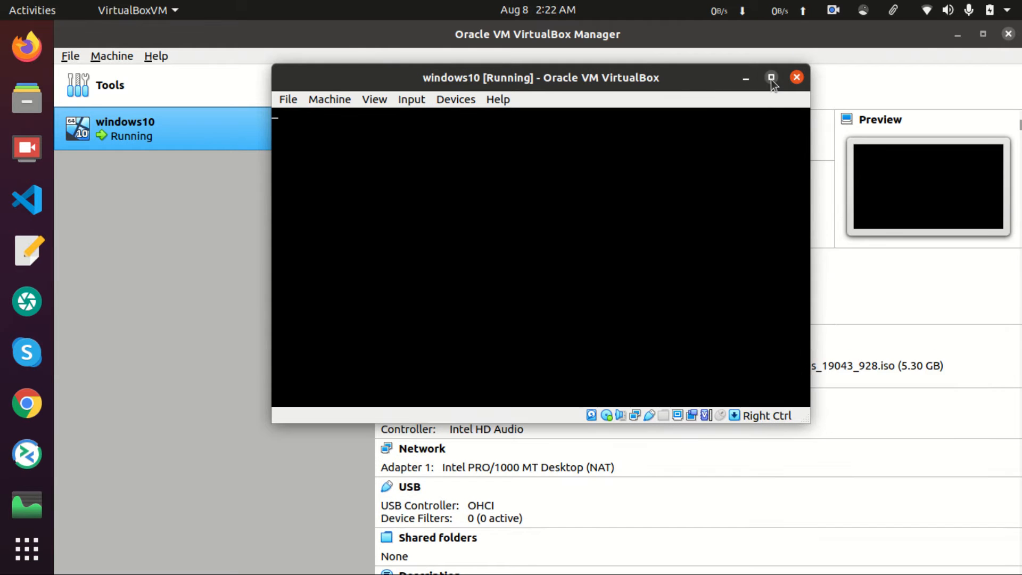
pyautogui.click(771, 78)
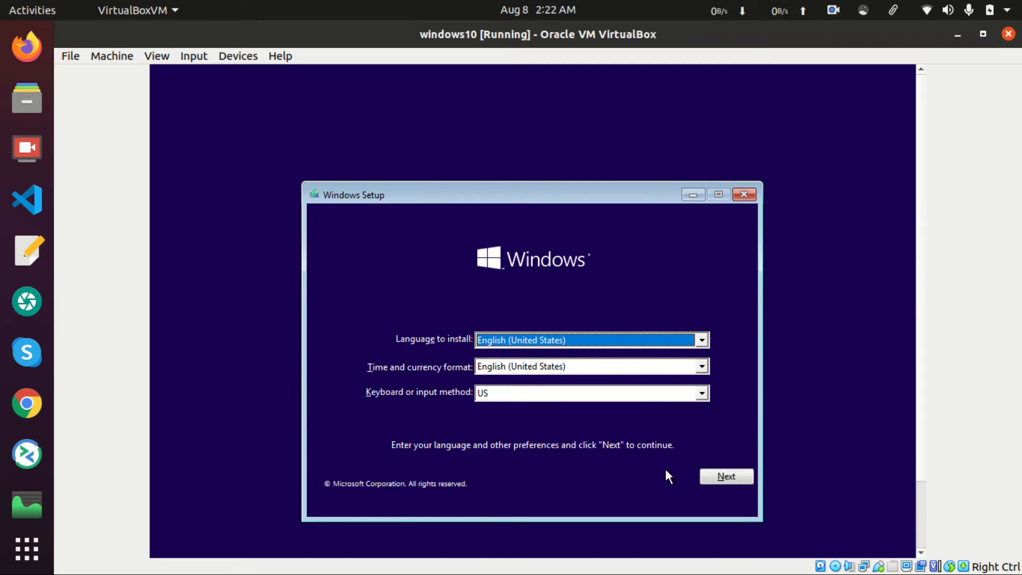
# Keep English (United States) defaults, begin installation and choose the Windows 10 Pro edition
pyautogui.click(730, 473)
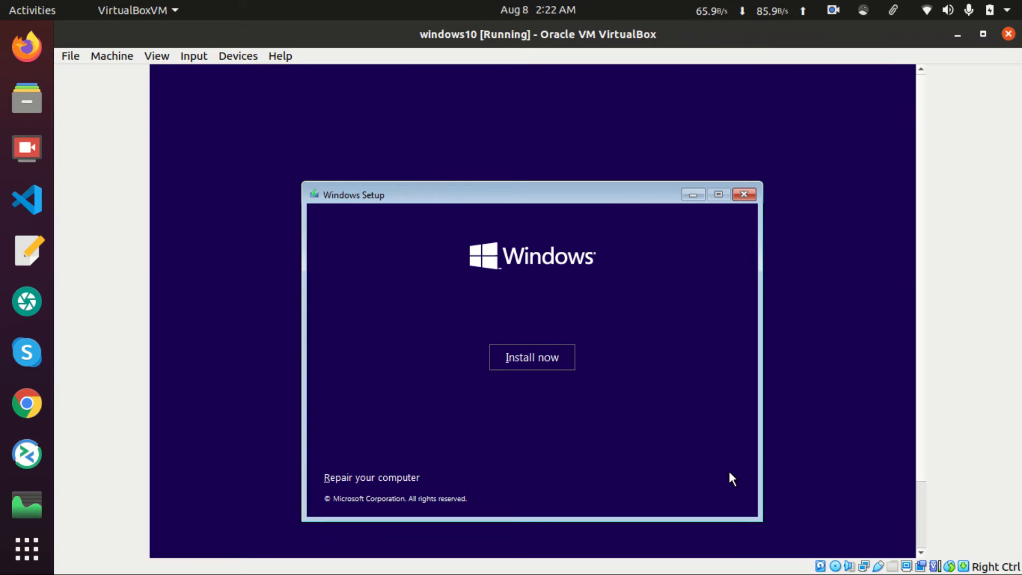
pyautogui.click(549, 355)
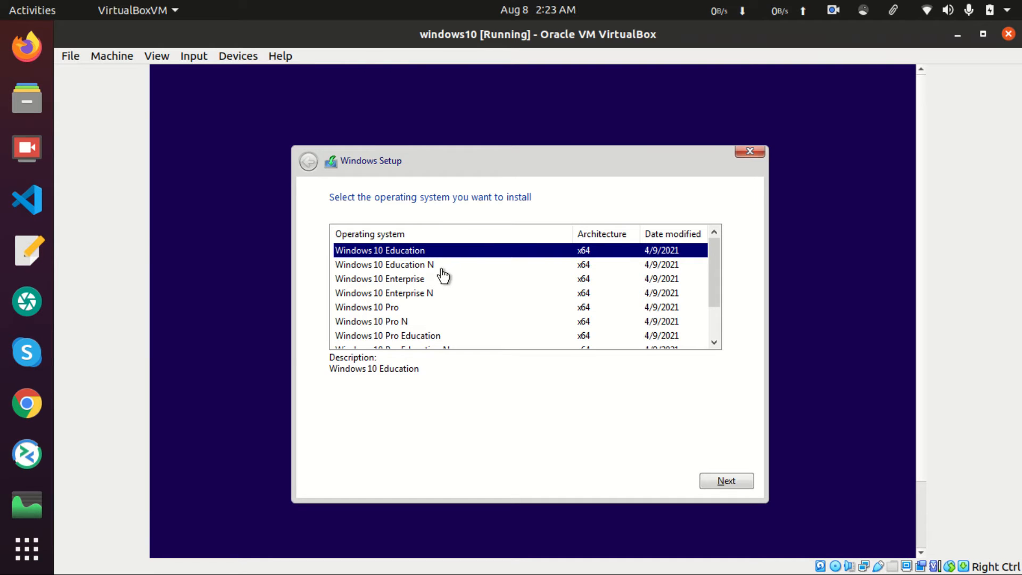
pyautogui.scroll(-1, 452, 315)
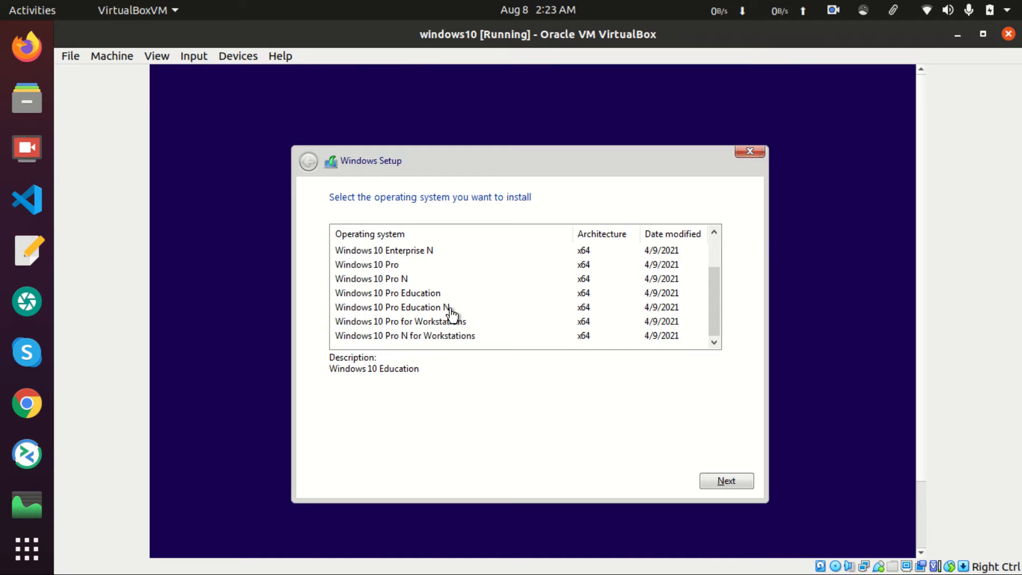
pyautogui.click(406, 266)
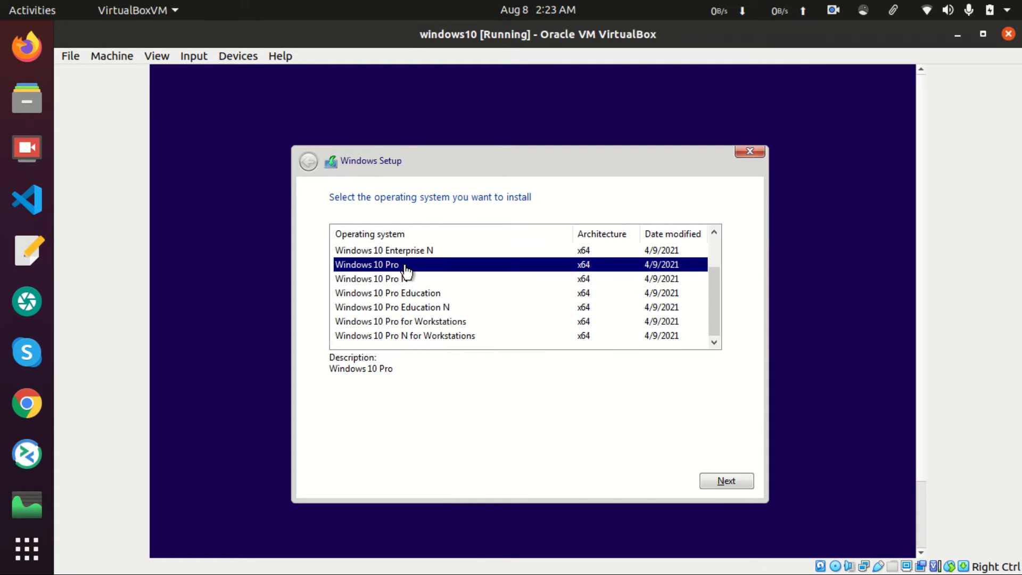
pyautogui.click(726, 482)
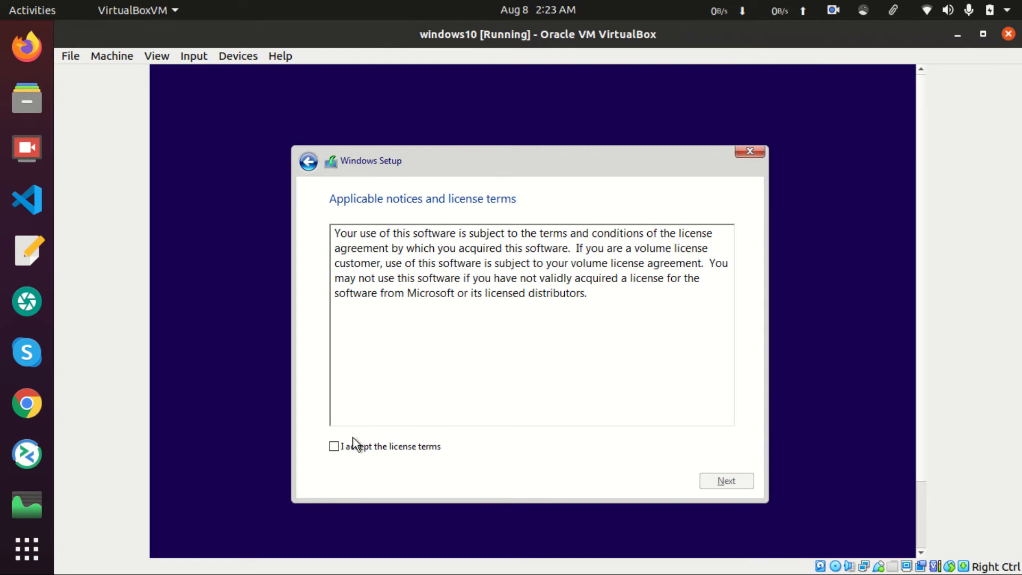
# Accept the license terms and choose Custom: Install Windows only
pyautogui.click(333, 447)
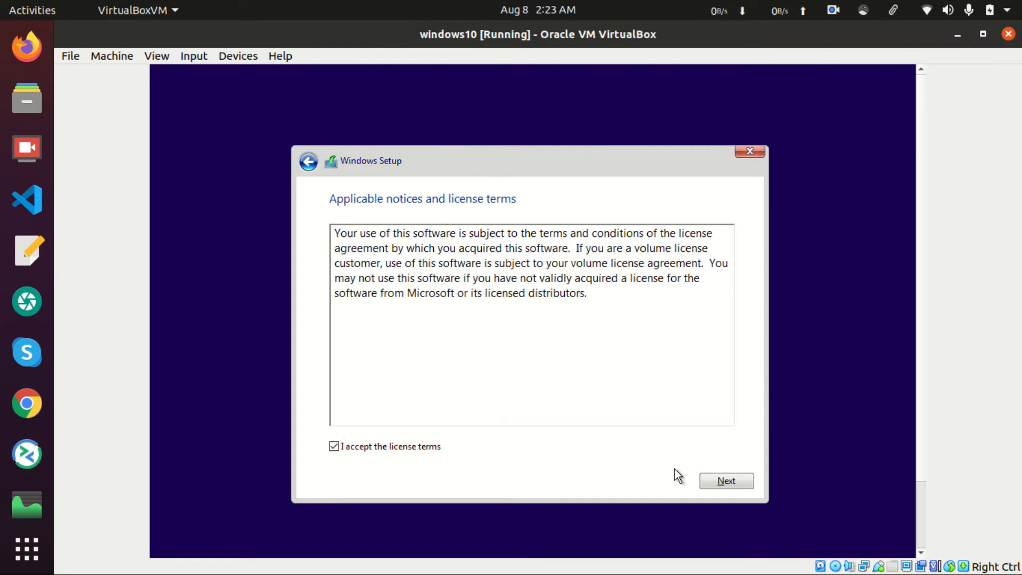
pyautogui.click(720, 482)
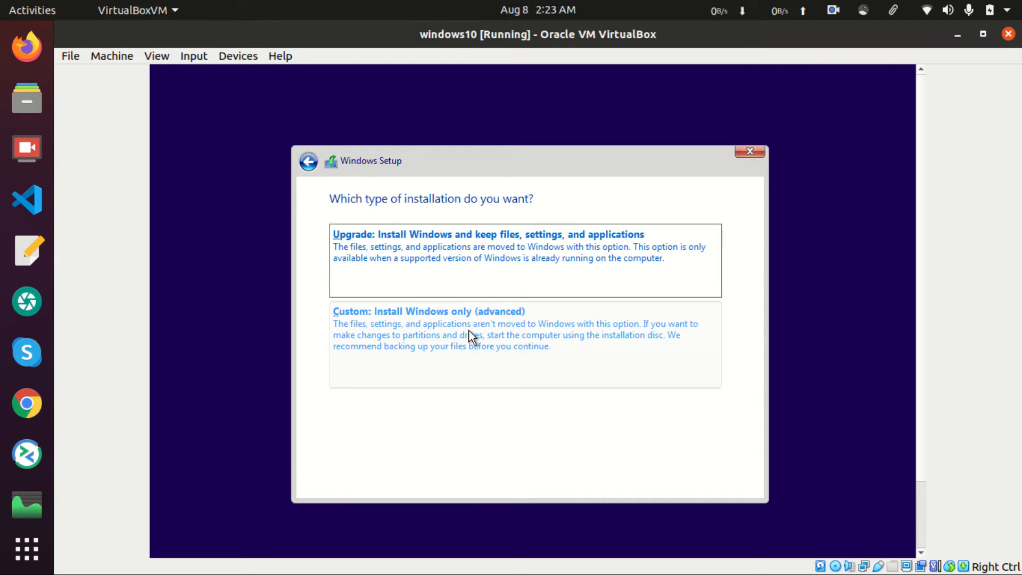
pyautogui.click(411, 324)
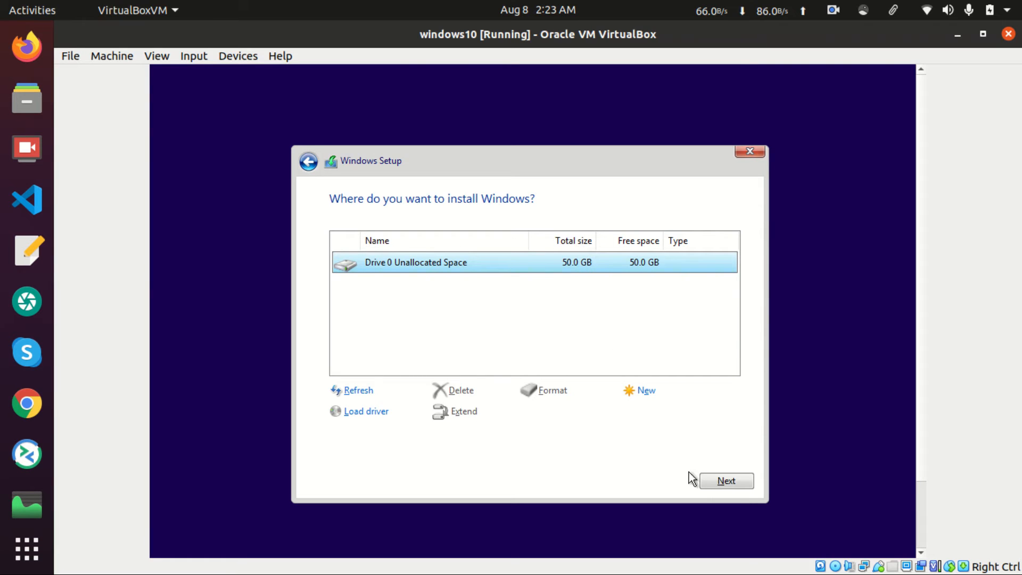
# Install Windows on Drive 0's 50 GB unallocated space, dismissing the mouse integration notice
pyautogui.click(723, 481)
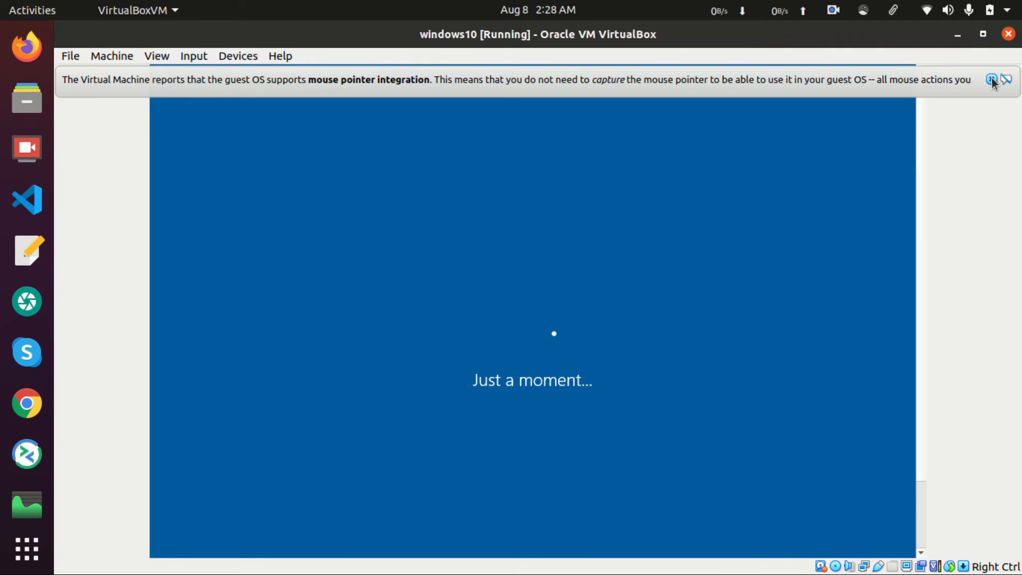
pyautogui.click(992, 80)
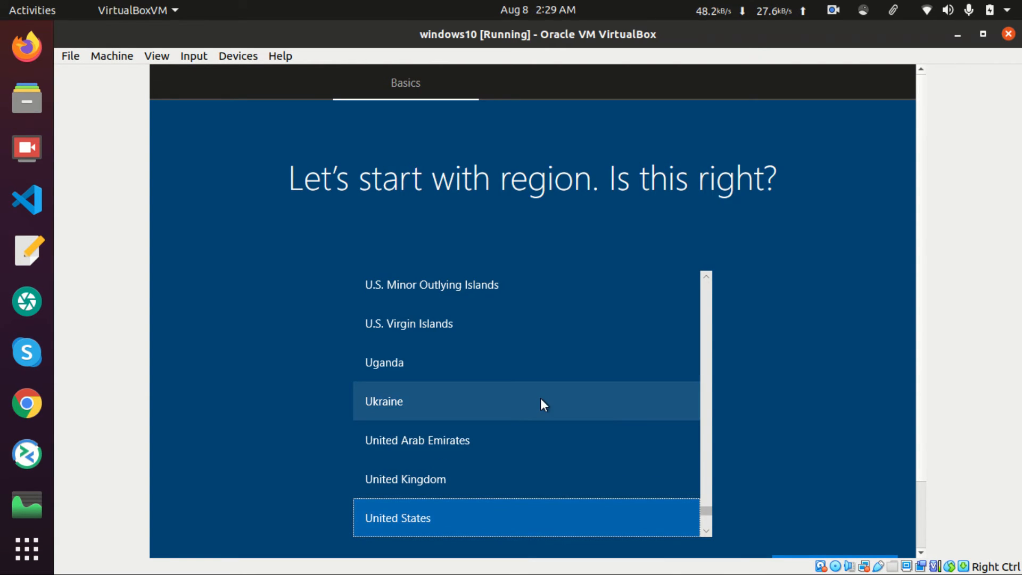
# Confirm United States as region and US keyboard layout, skipping a second layout
pyautogui.scroll(-3, 541, 400)
pyautogui.scroll(1, 541, 405)
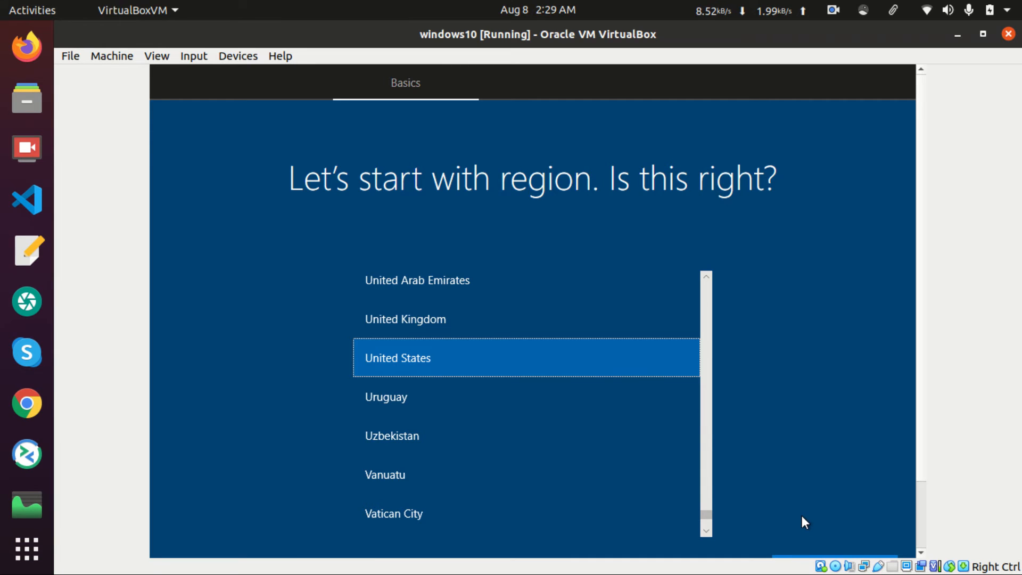
pyautogui.scroll(-2, 926, 474)
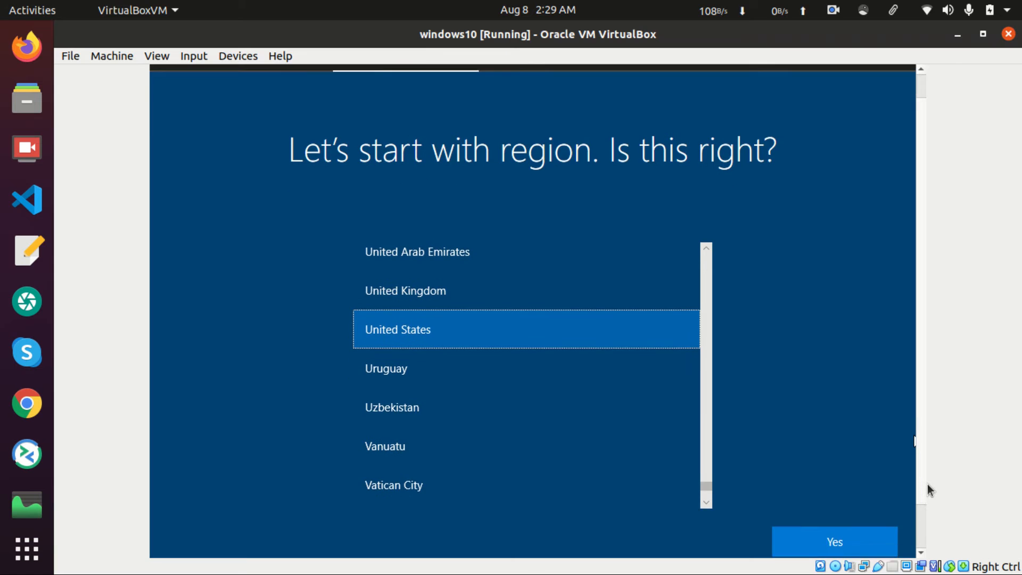
pyautogui.scroll(-2, 928, 502)
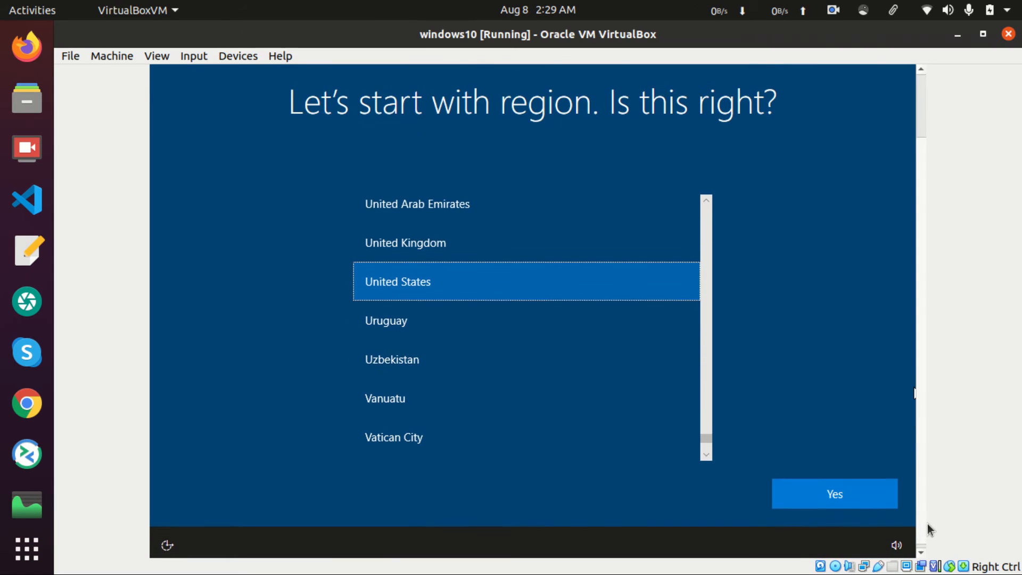
pyautogui.scroll(1, 929, 525)
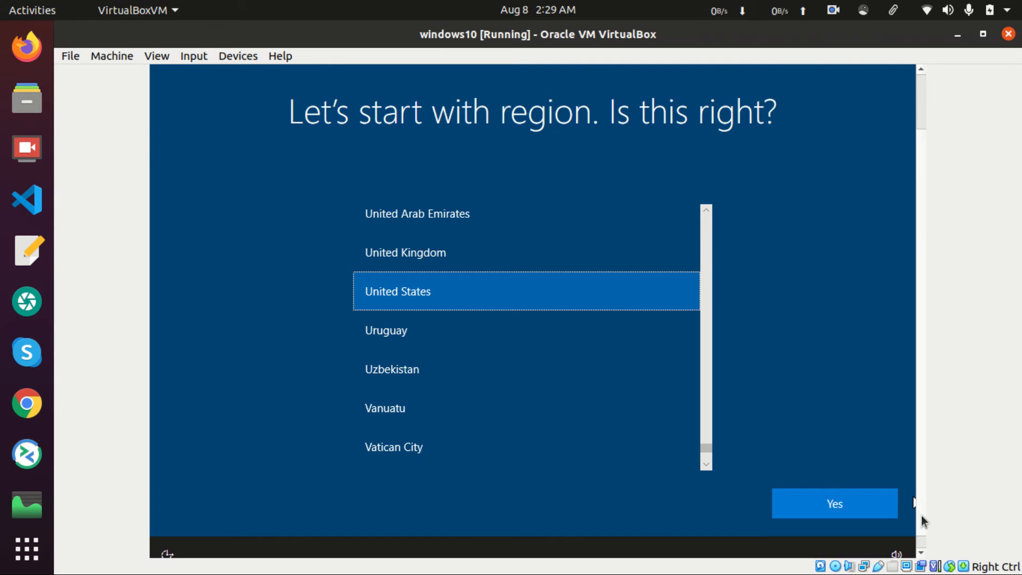
pyautogui.scroll(2, 921, 506)
pyautogui.scroll(-3, 921, 511)
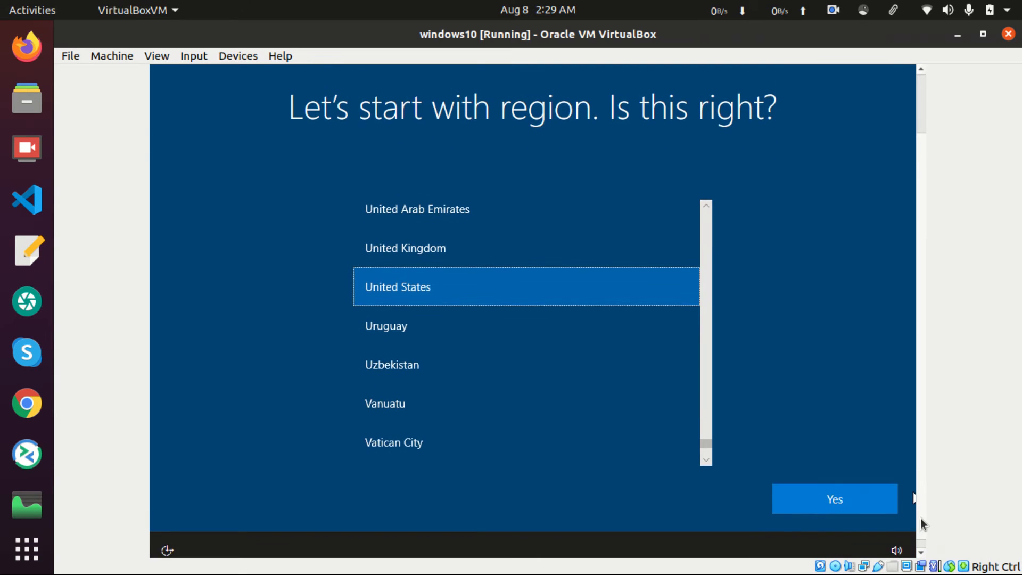
pyautogui.click(849, 496)
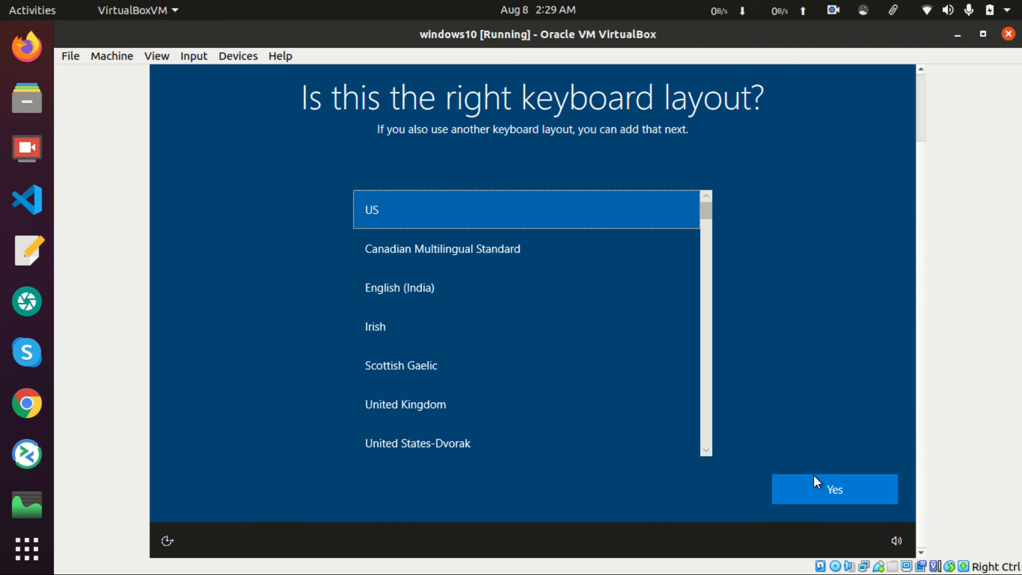
pyautogui.click(848, 491)
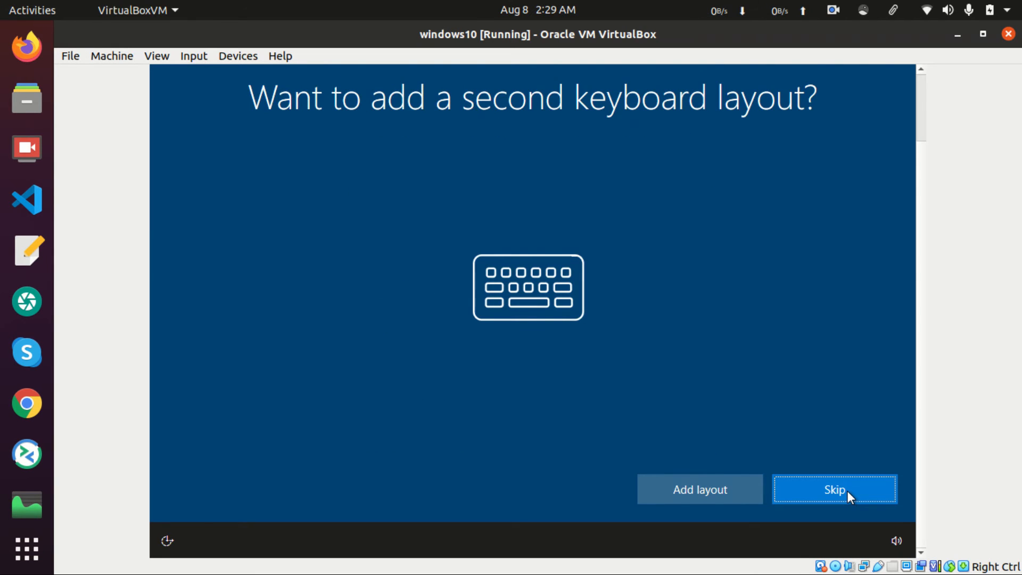
pyautogui.click(829, 493)
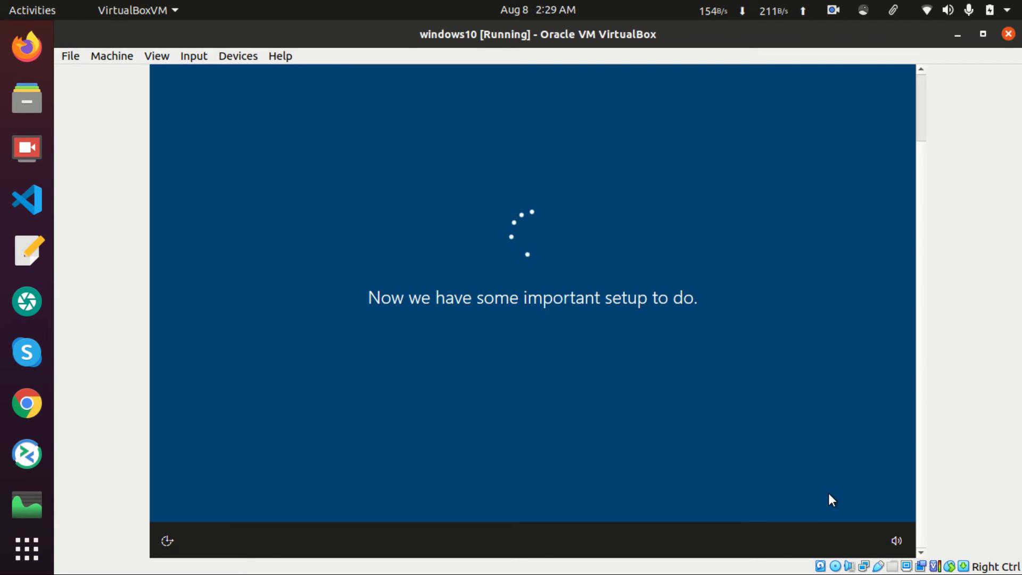
# Choose Set up for personal use and continue
pyautogui.click(839, 10)
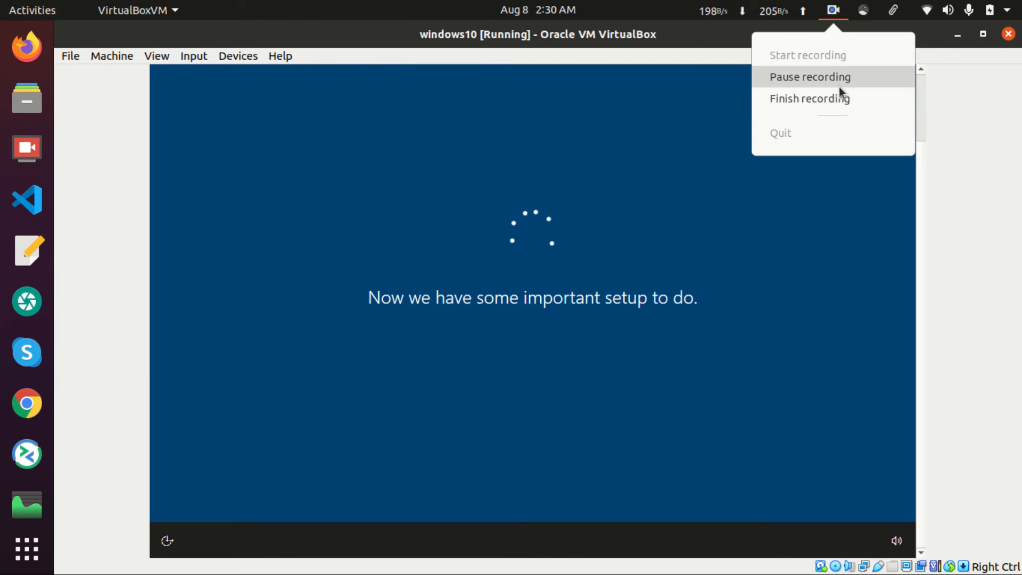
pyautogui.click(839, 87)
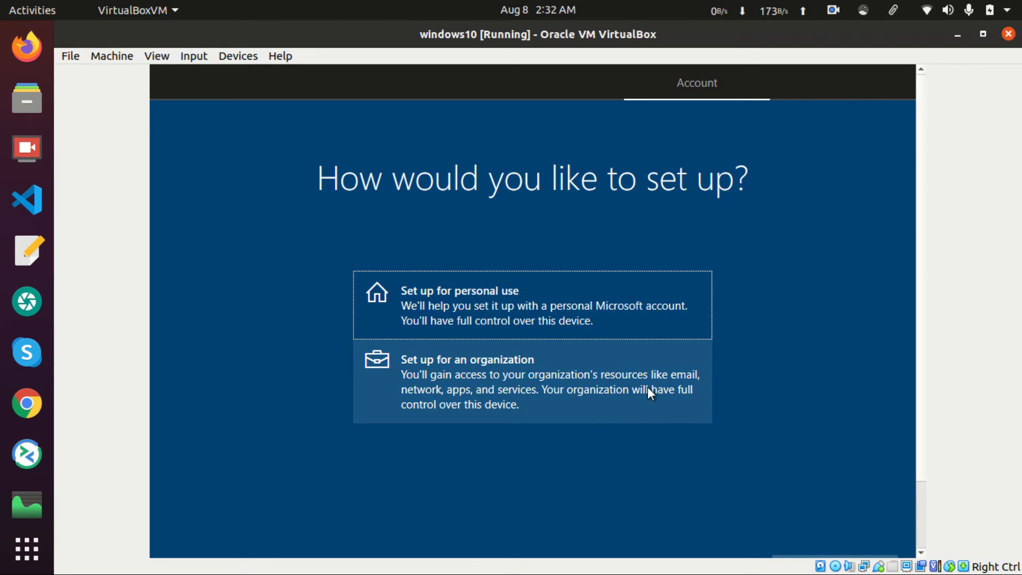
pyautogui.click(567, 316)
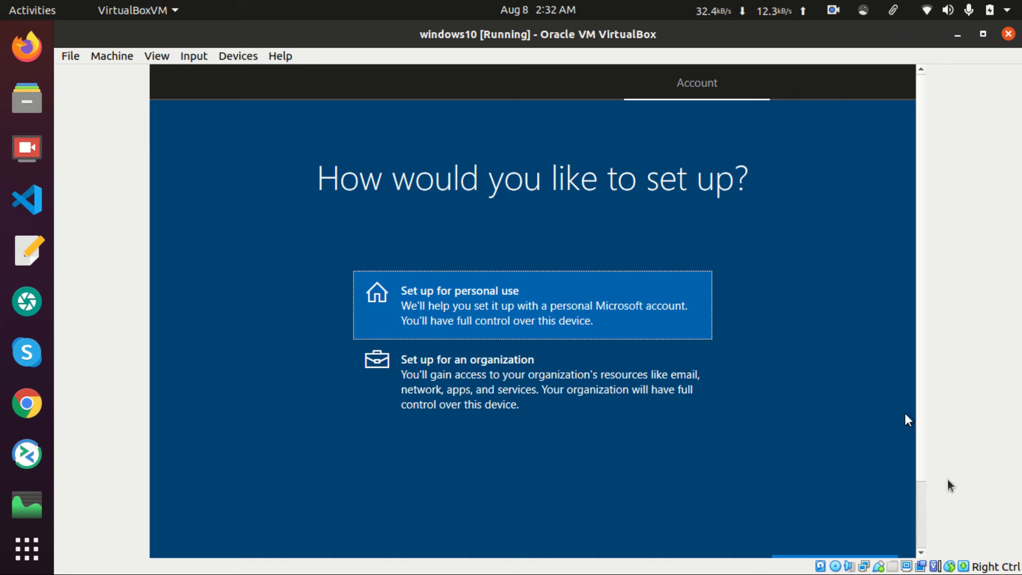
pyautogui.scroll(-3, 923, 487)
pyautogui.scroll(2, 920, 532)
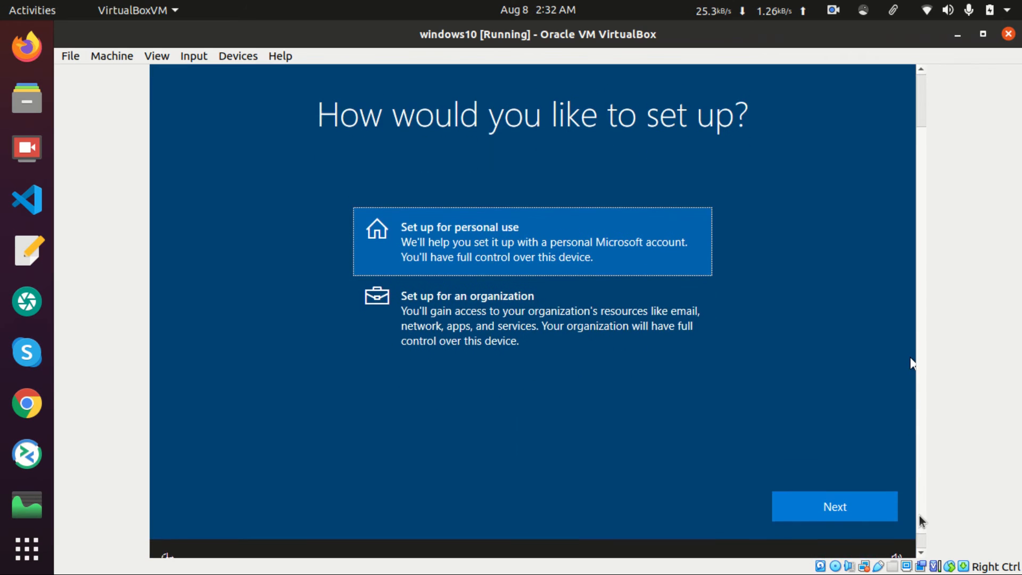
pyautogui.click(835, 514)
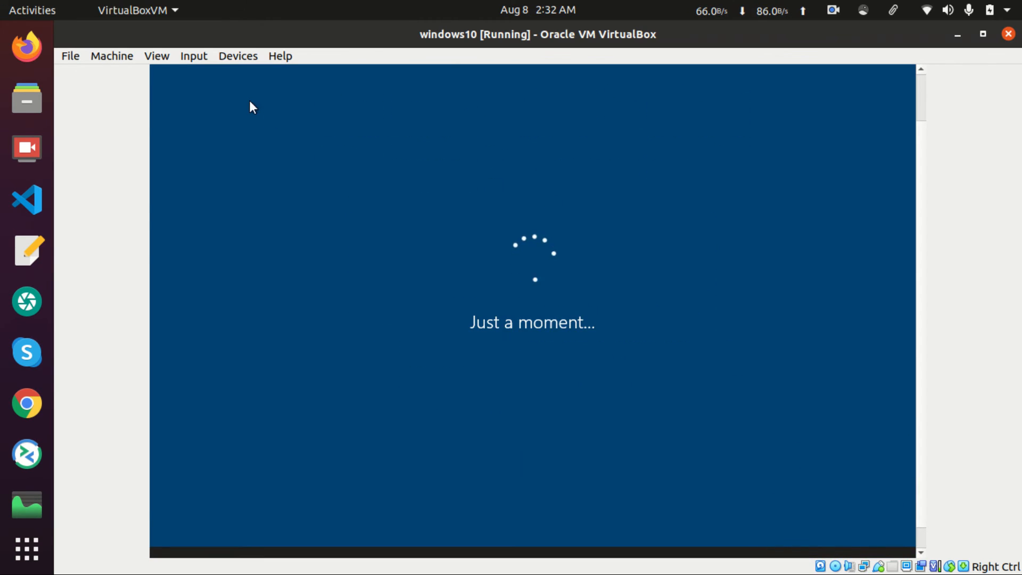
# Switch the VM window to Full-screen Mode via the View menu
pyautogui.click(165, 57)
pyautogui.click(171, 75)
pyautogui.press('Return')
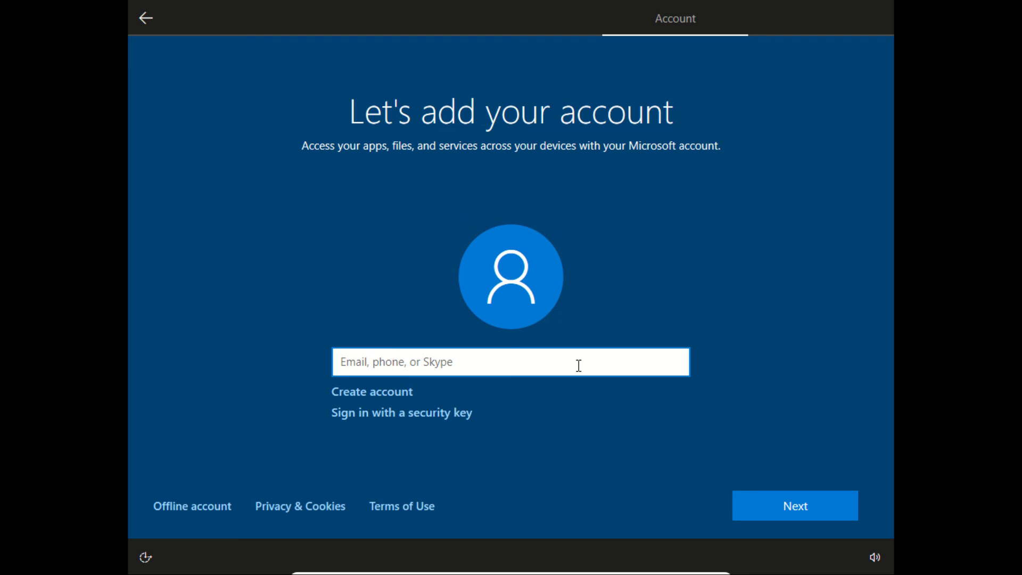
# Enter the Microsoft account name and password, then continue past the locked-account error
pyautogui.write('Akitha')
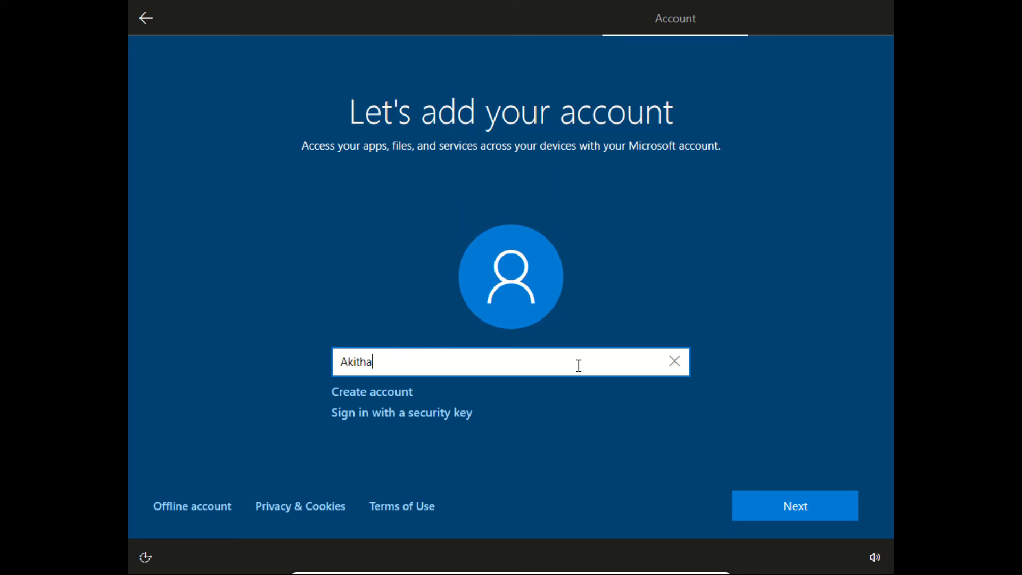
pyautogui.click(764, 512)
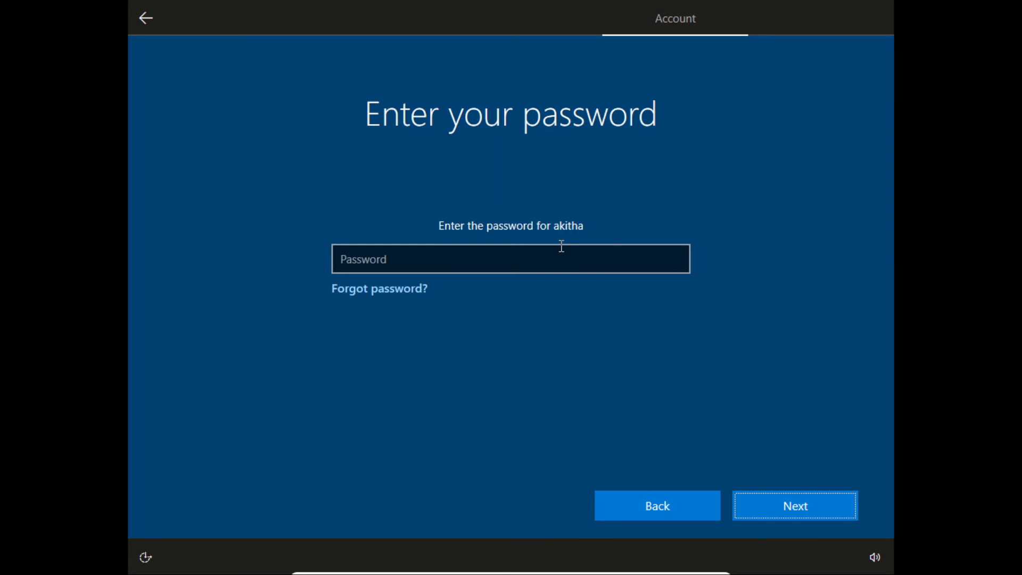
pyautogui.click(501, 252)
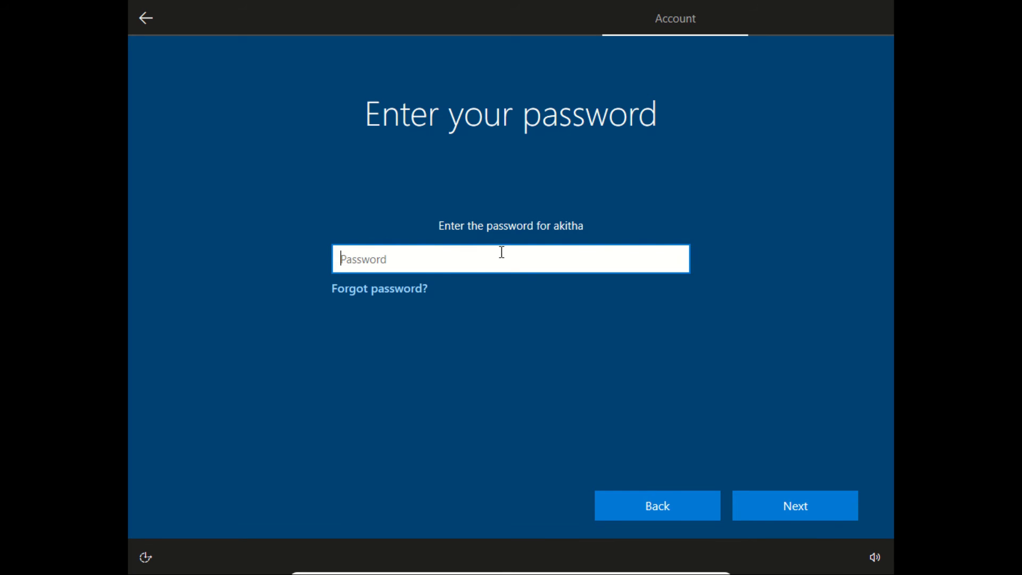
pyautogui.write('••••••')
pyautogui.click(772, 512)
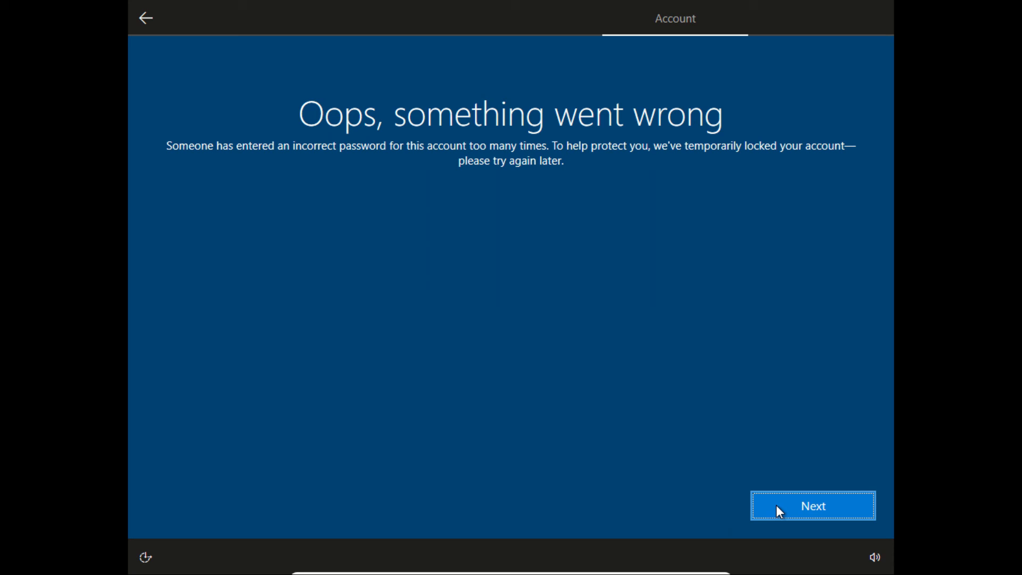
pyautogui.click(778, 509)
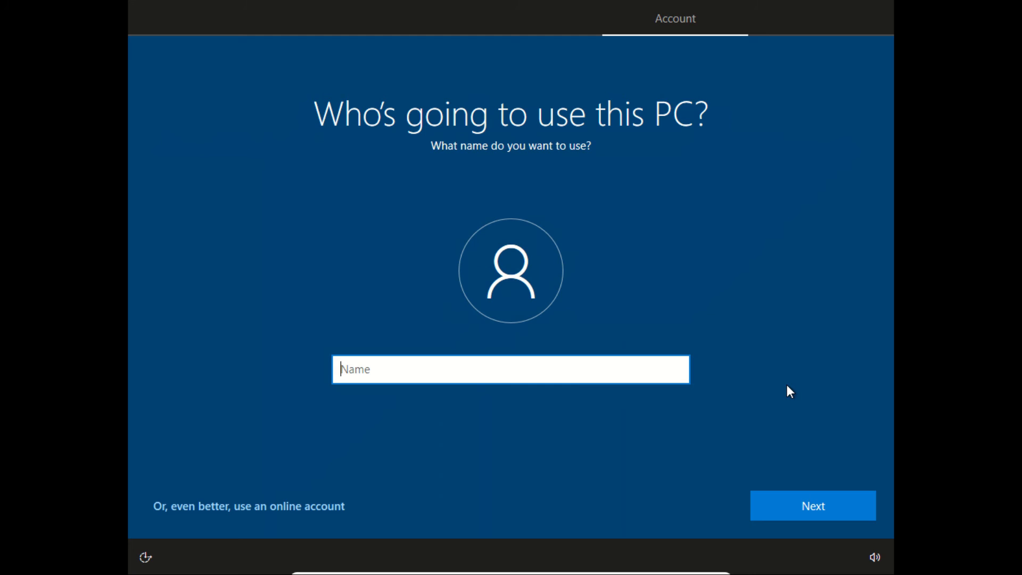
# Enter the local account's user name, then set and confirm the account password
pyautogui.write('Akitha')
pyautogui.click(826, 502)
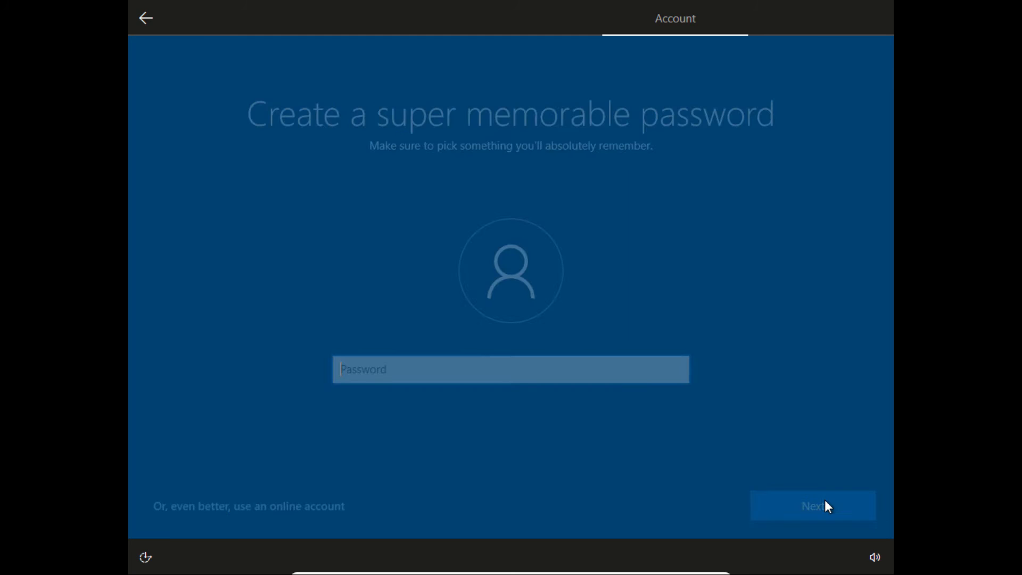
pyautogui.write('123456')
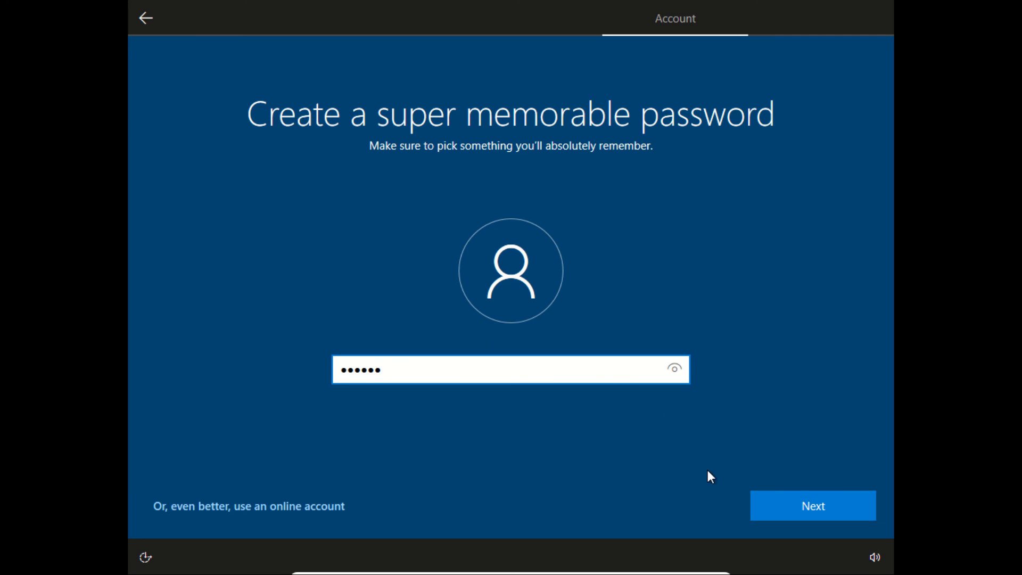
pyautogui.click(807, 502)
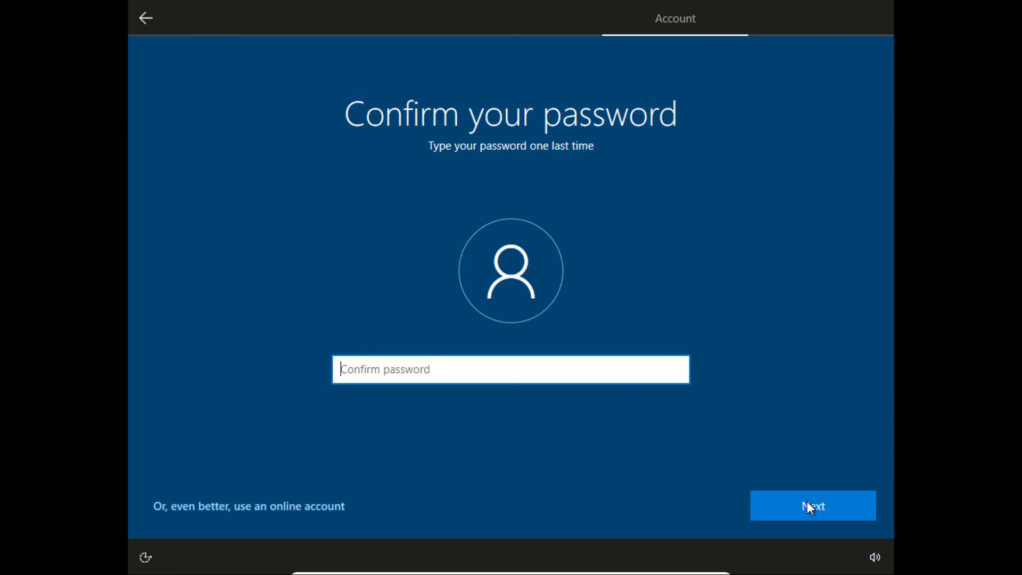
pyautogui.write('123')
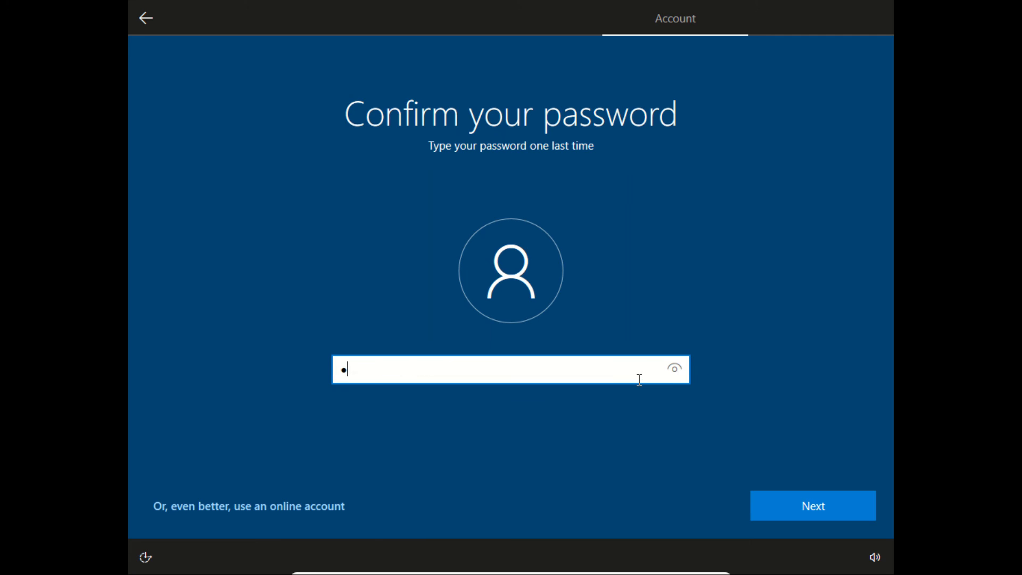
pyautogui.write('456')
pyautogui.press('Return')
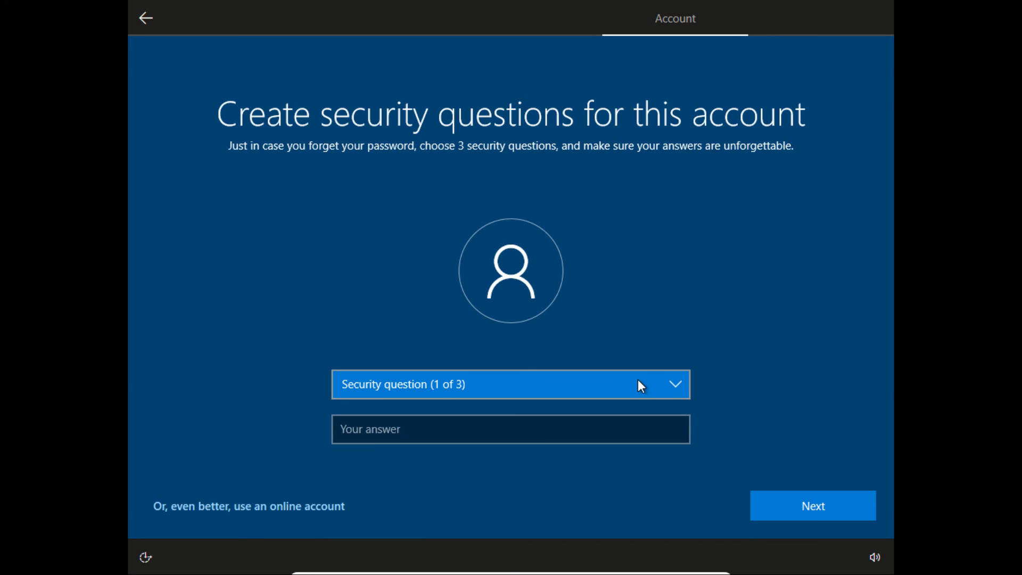
# Choose the childhood nickname question as the first security question and answer it
pyautogui.click(602, 388)
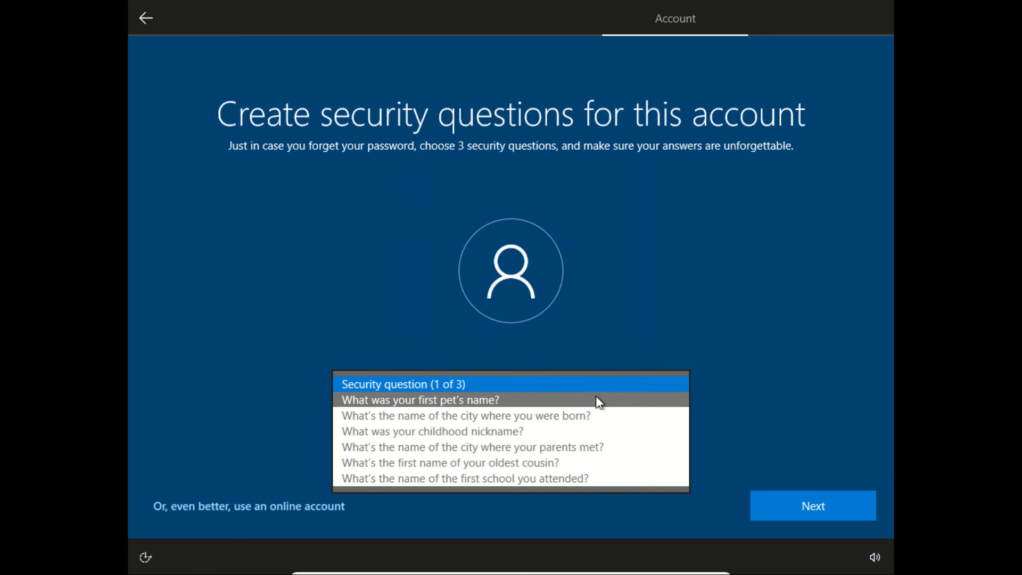
pyautogui.click(599, 431)
pyautogui.click(521, 426)
pyautogui.write('Akitha')
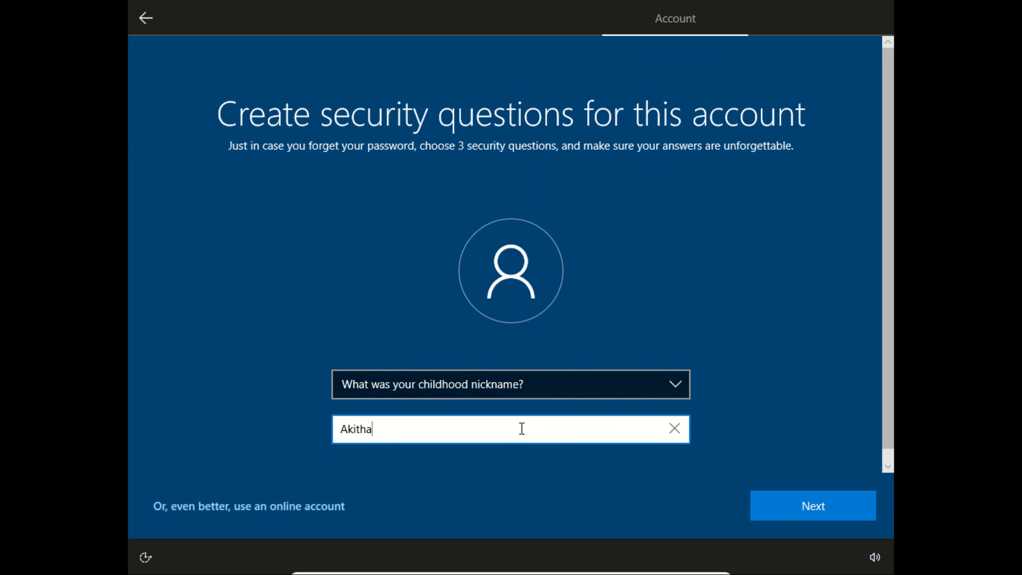
pyautogui.click(766, 510)
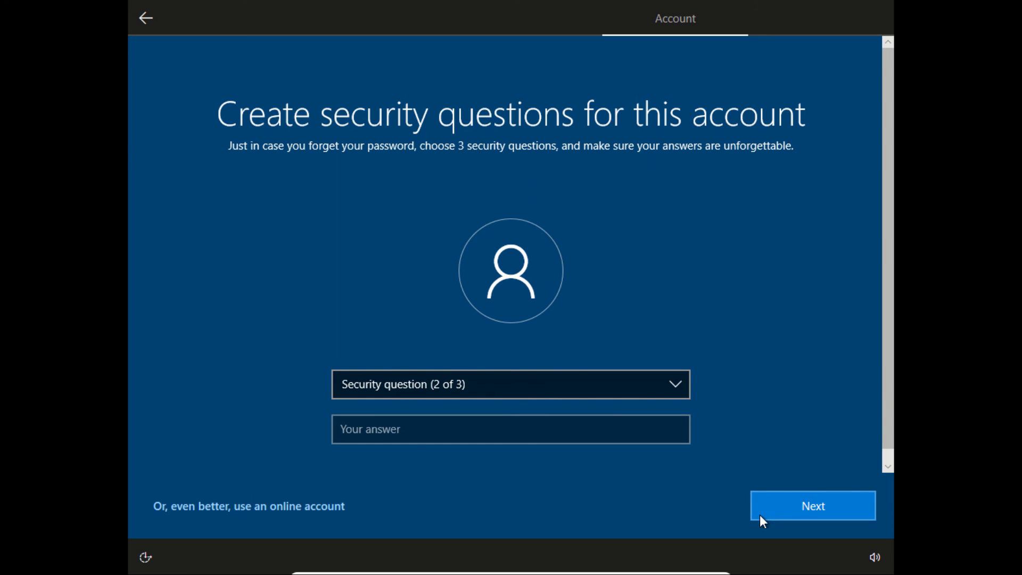
# Choose the first pet's name question as the second security question and answer it
pyautogui.click(536, 380)
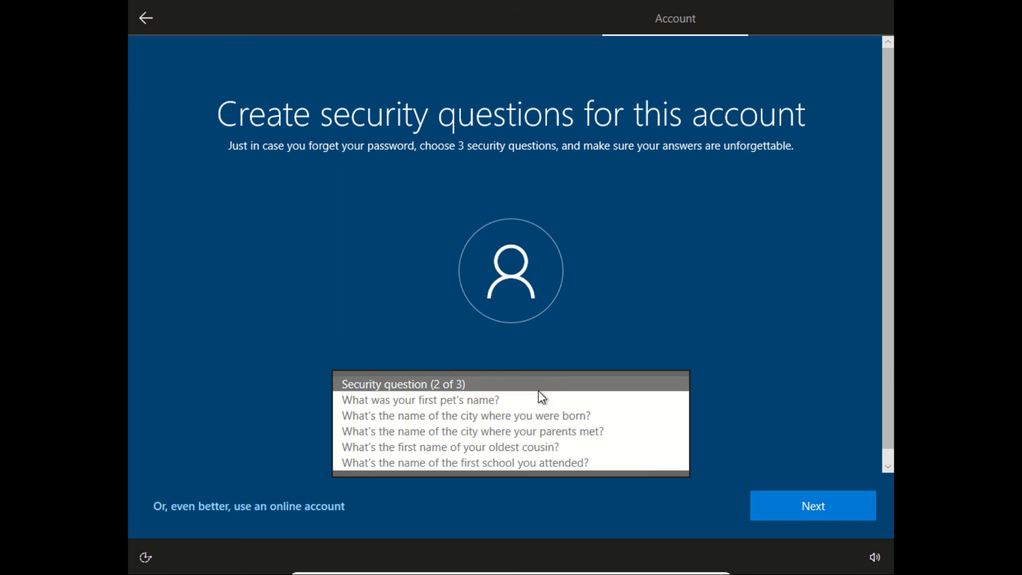
pyautogui.click(539, 400)
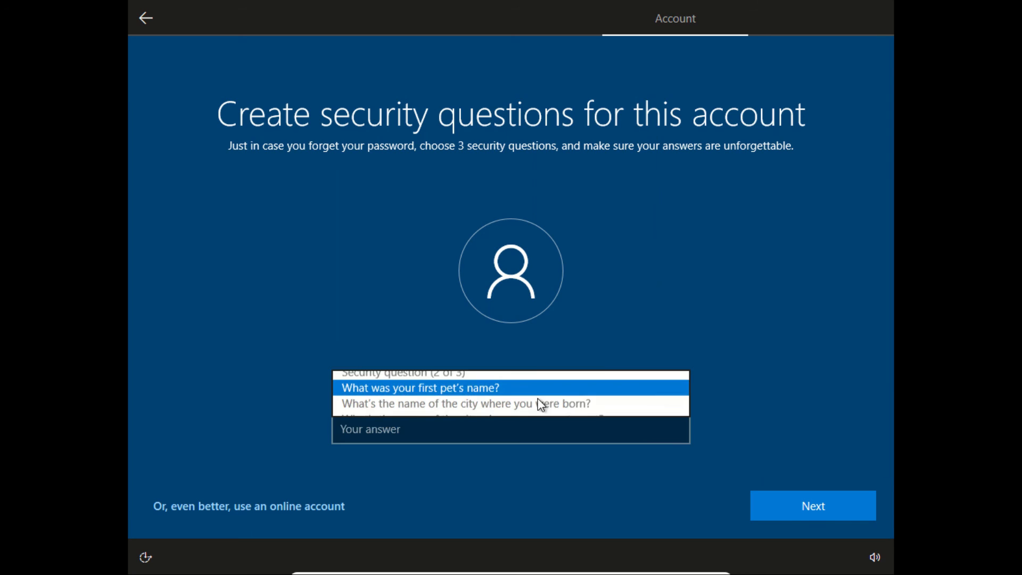
pyautogui.click(533, 432)
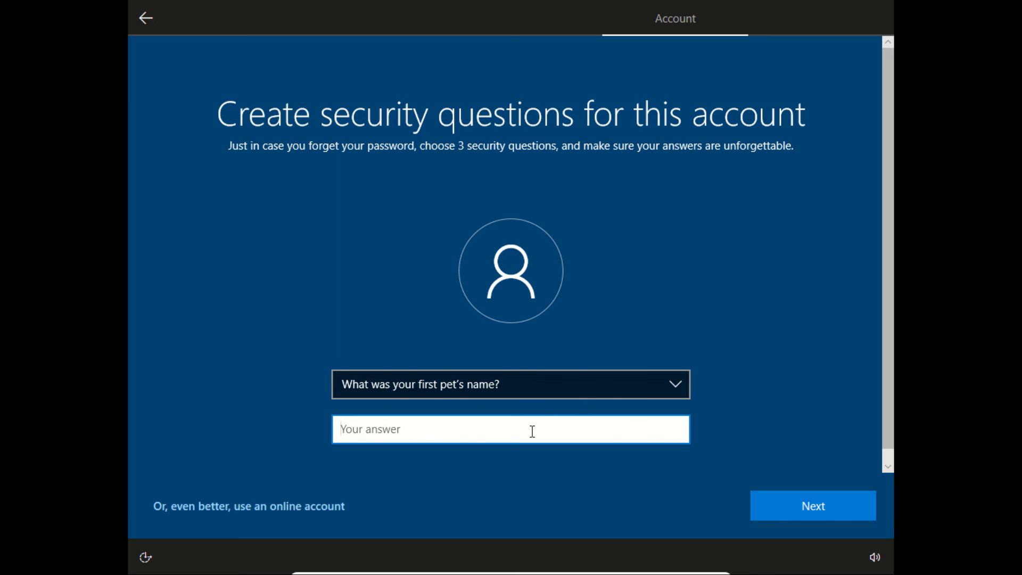
pyautogui.write('rocky')
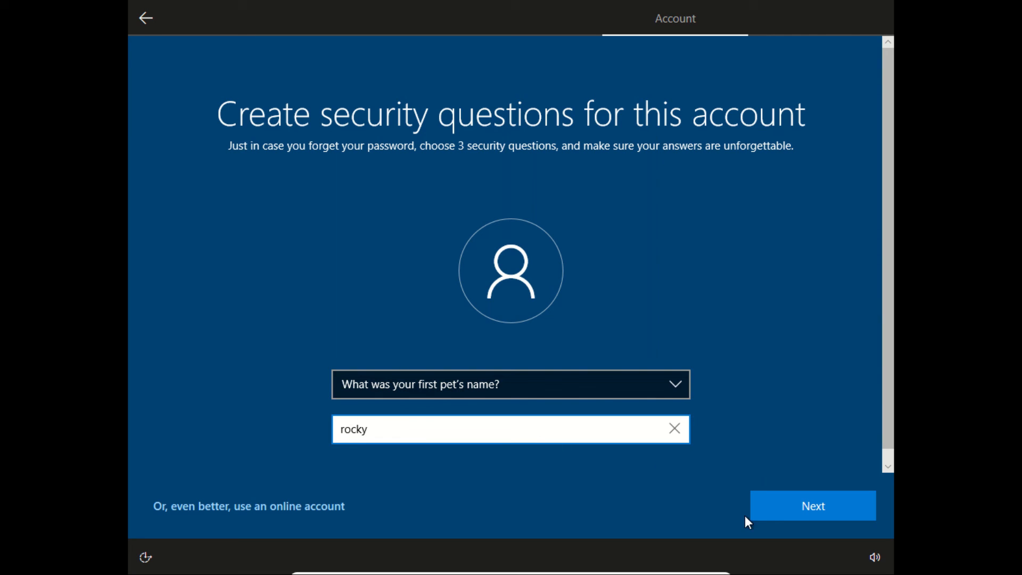
pyautogui.click(799, 514)
# Choose the parents-met question as the third security question, answer it, and continue
pyautogui.click(616, 384)
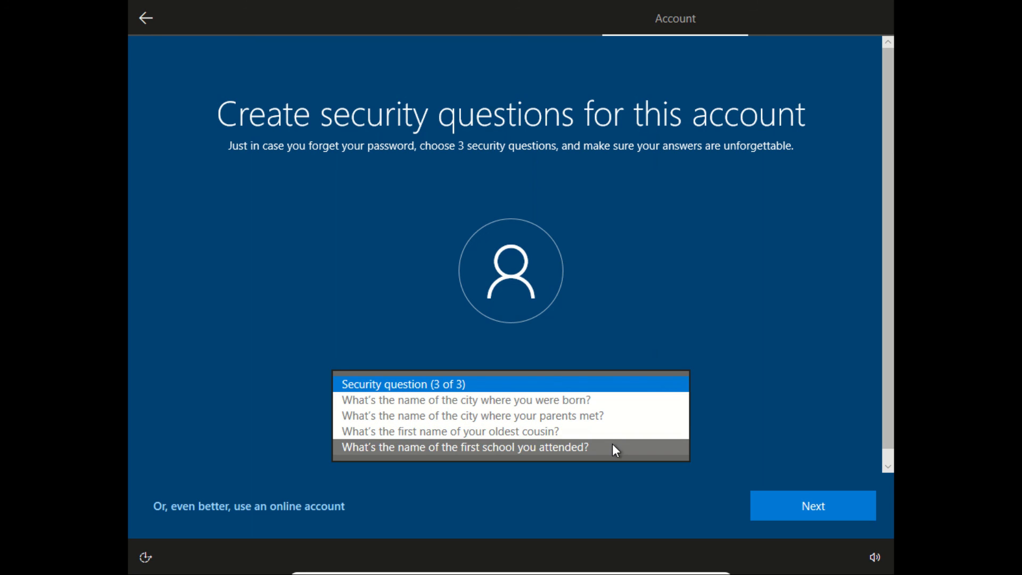
pyautogui.click(656, 409)
pyautogui.write('colombo')
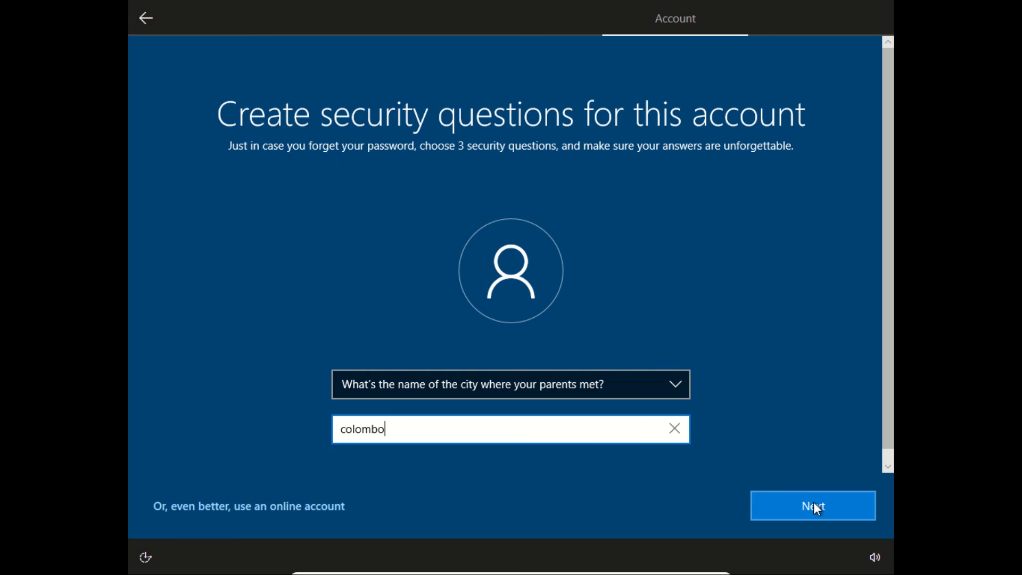
pyautogui.click(816, 507)
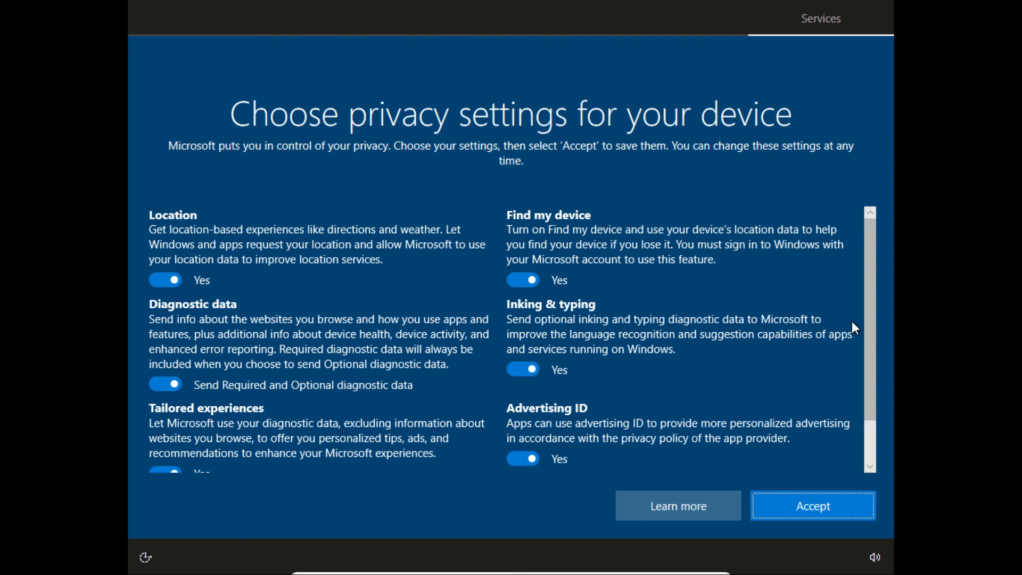
# Accept the default privacy settings and decline Cortana with Not now
pyautogui.moveTo(874, 319); pyautogui.dragTo(883, 264)
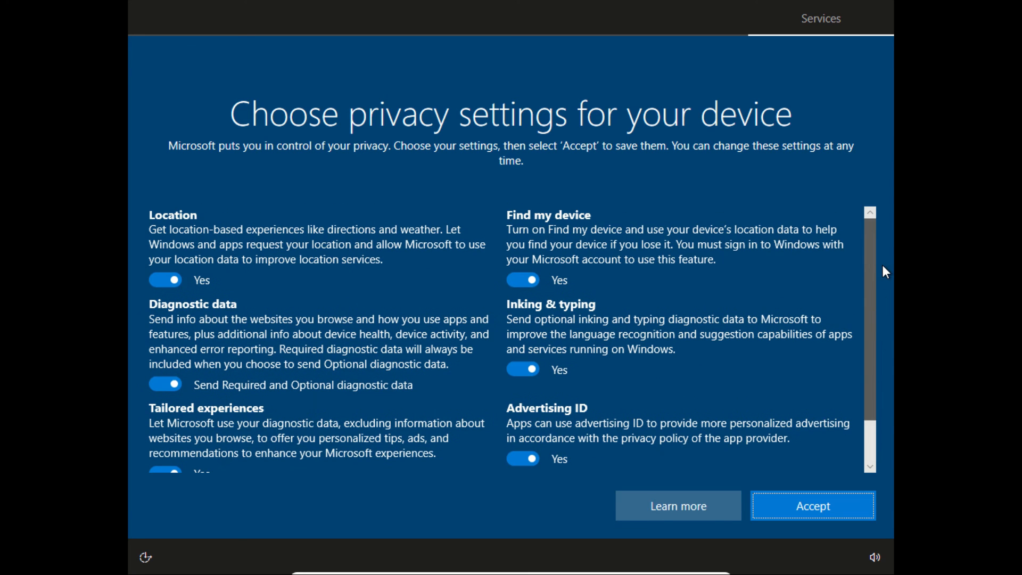
pyautogui.click(796, 503)
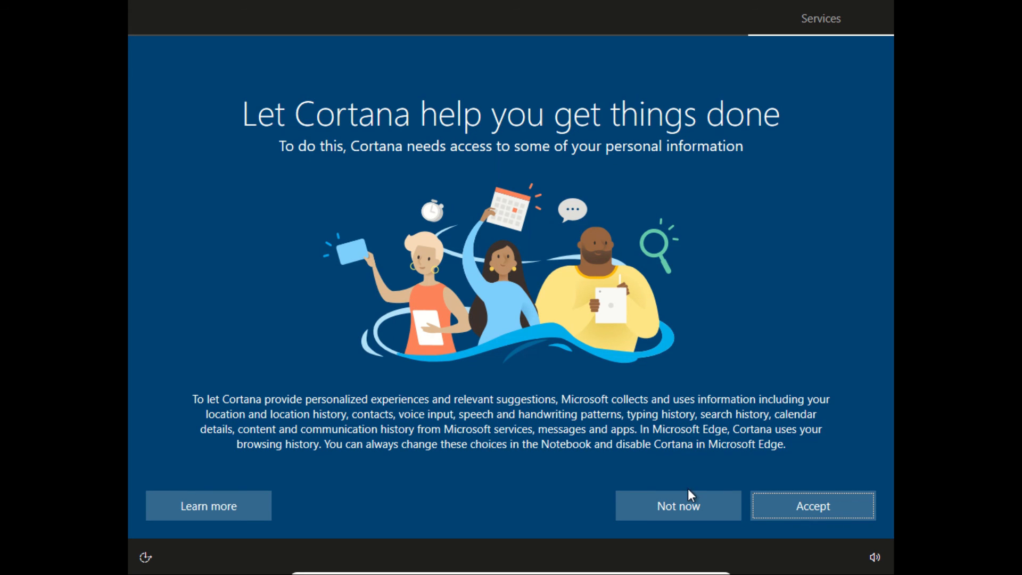
pyautogui.click(691, 506)
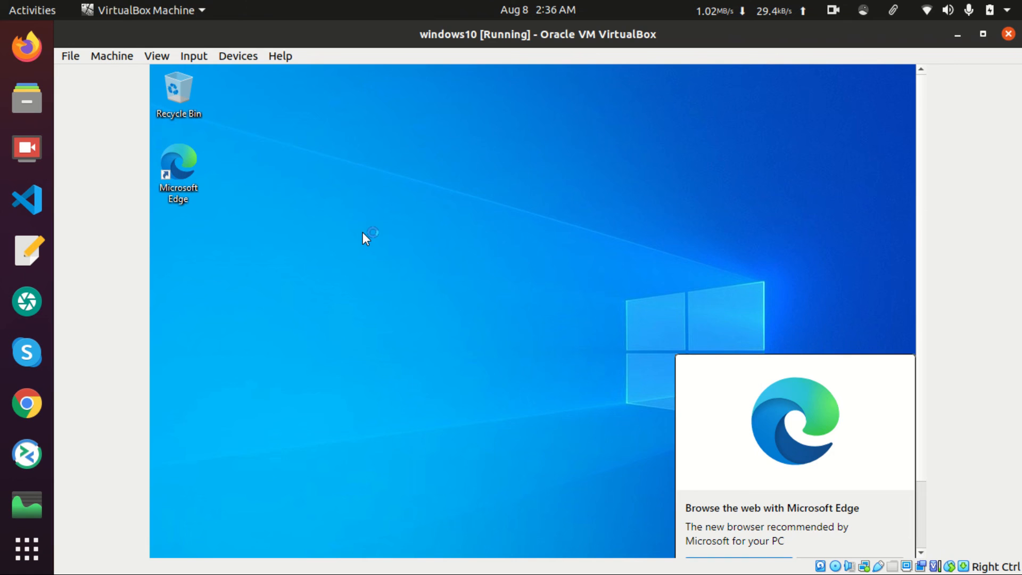
# Switch the windows10 VM window to Full-screen Mode from the View menu
pyautogui.click(107, 58)
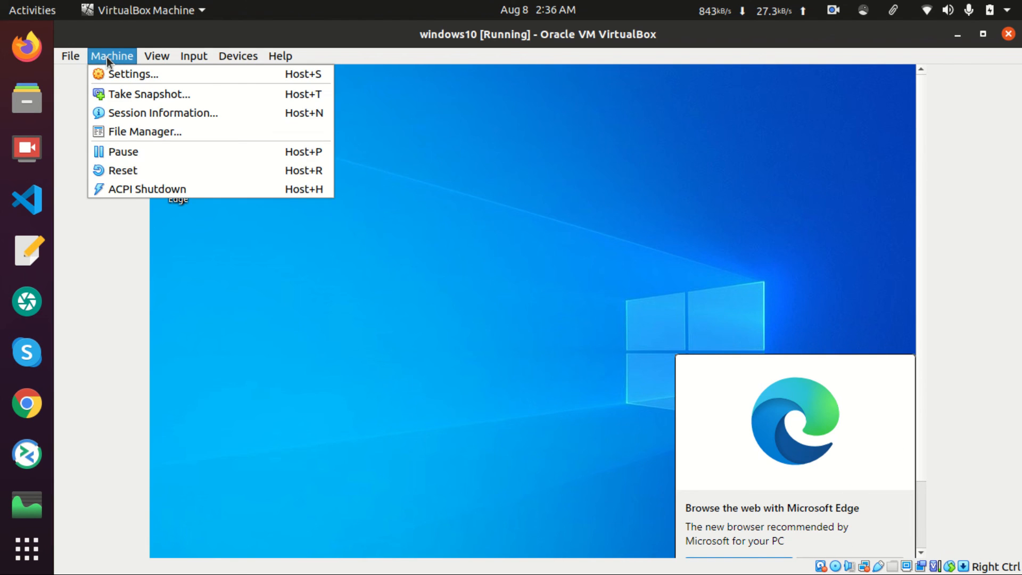
pyautogui.moveTo(155, 55)
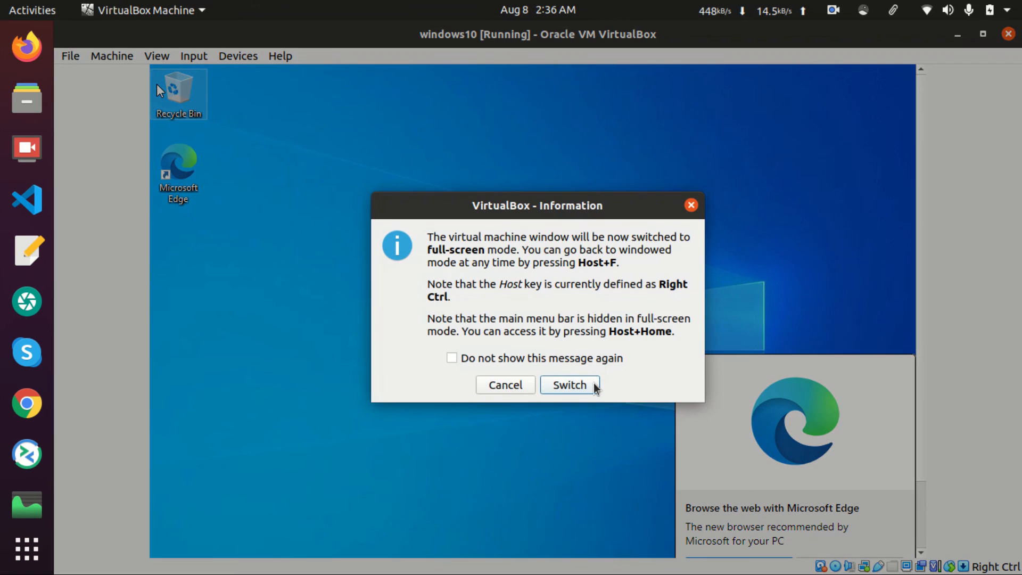
pyautogui.click(595, 385)
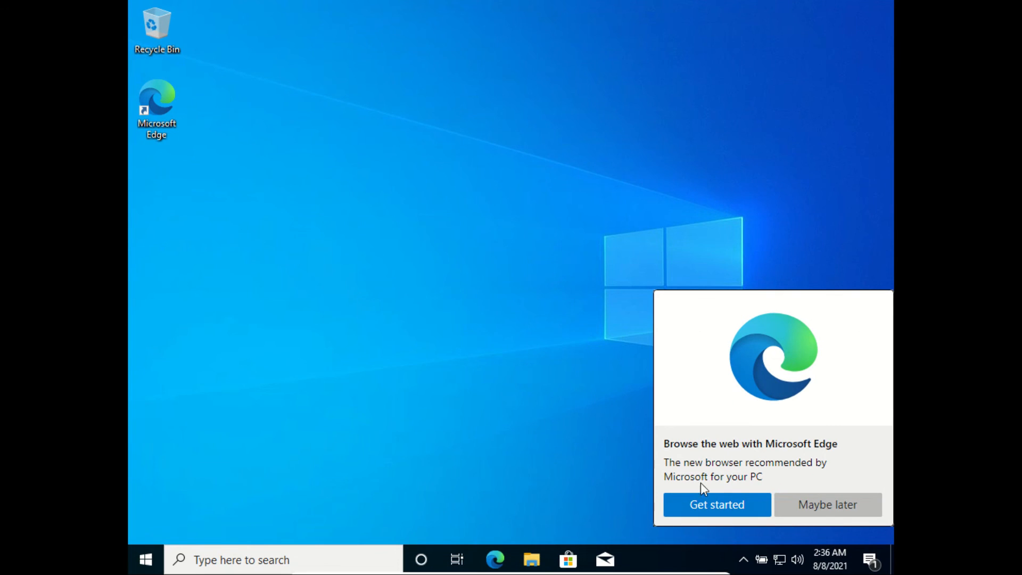
# Dismiss the Microsoft Edge promotion with Maybe later, then open and close File Explorer
pyautogui.click(812, 513)
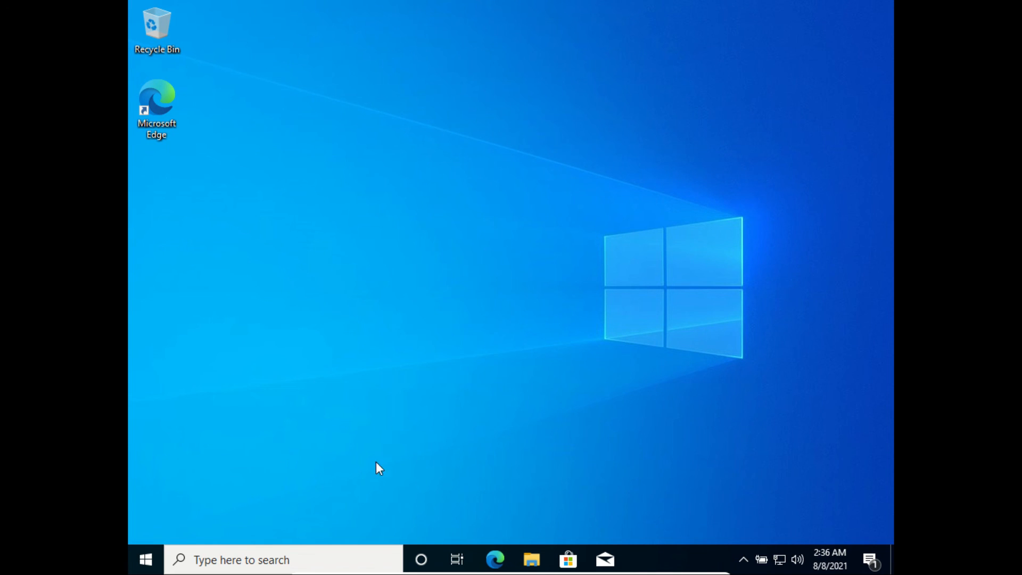
pyautogui.click(532, 561)
pyautogui.click(797, 70)
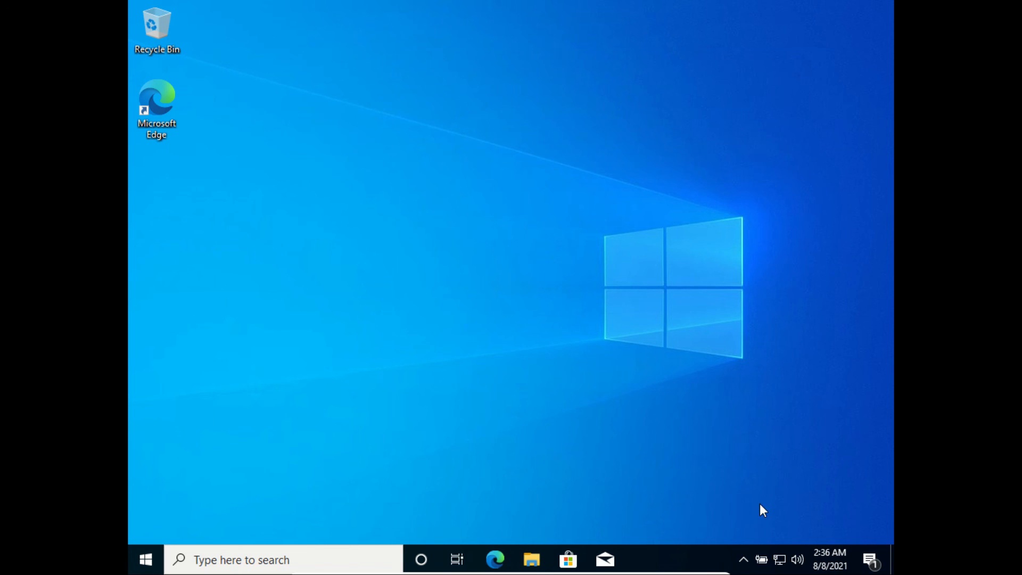